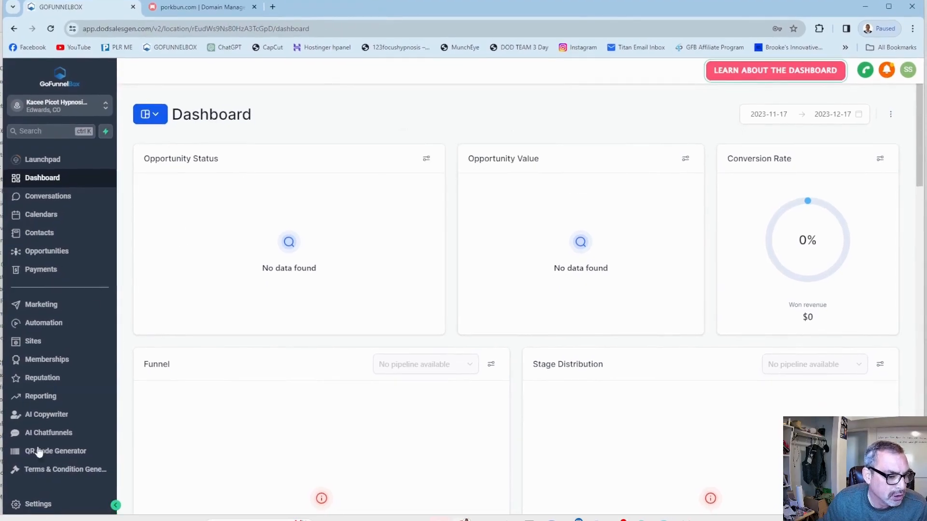
Step: Open the Email Services settings and dismiss the notification about email deliverability
left_click(36, 505)
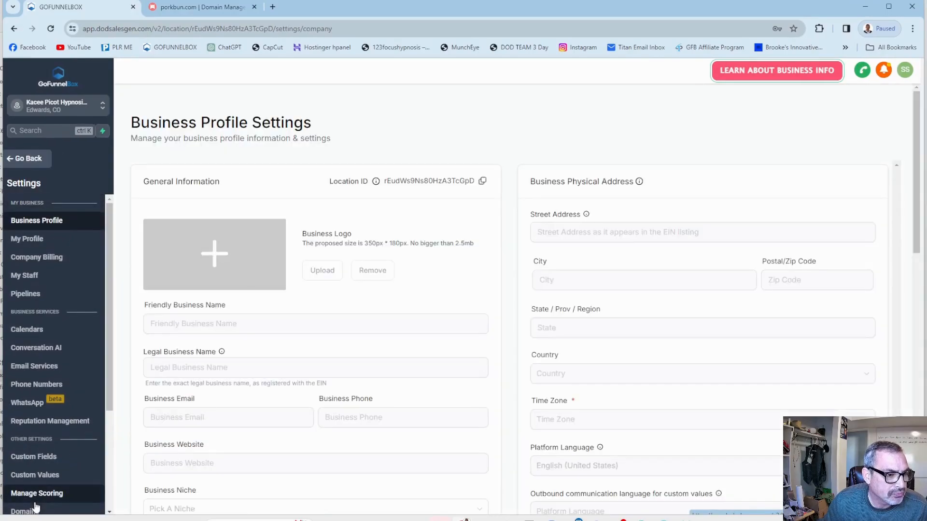
scroll(30, 401, "down", 2)
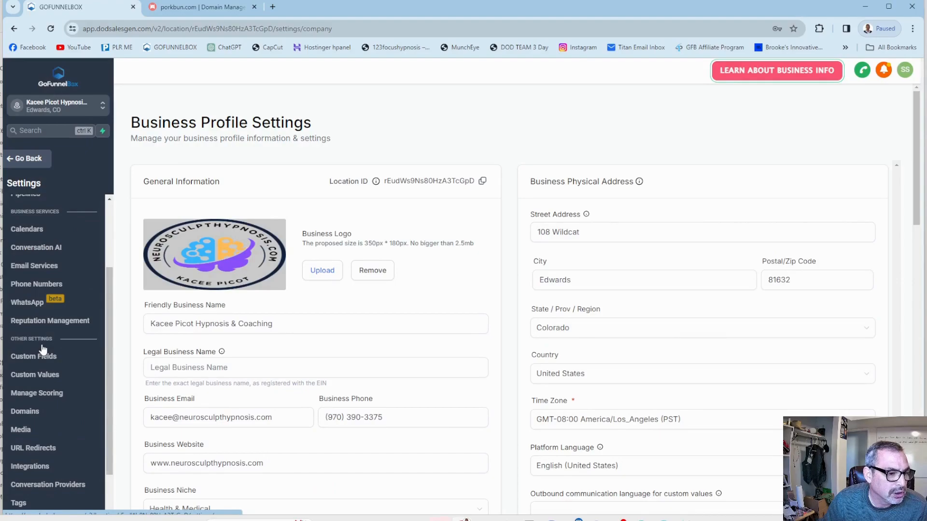
scroll(42, 348, "down", 1)
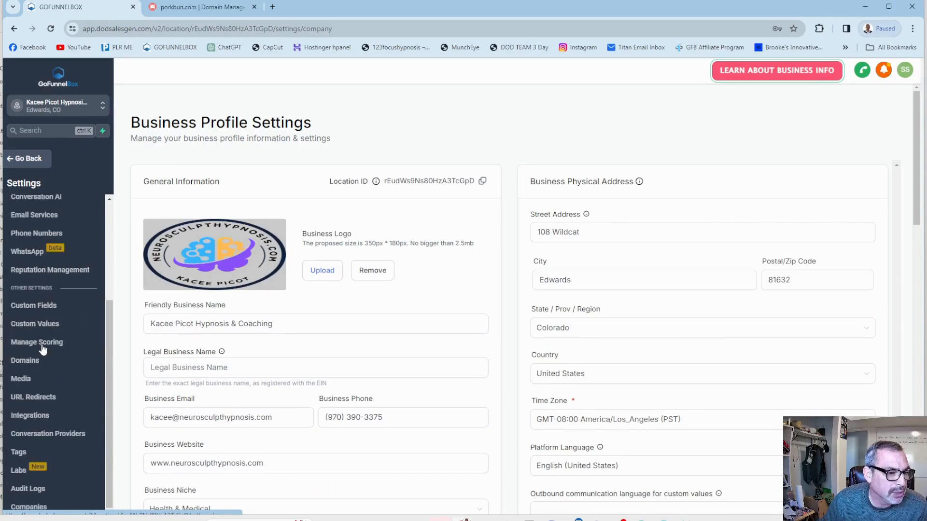
left_click(46, 217)
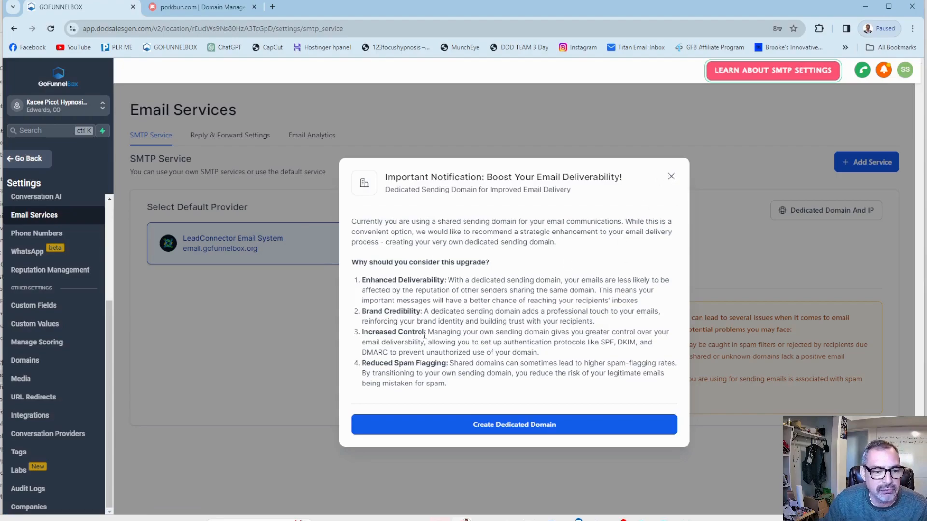
left_click(671, 177)
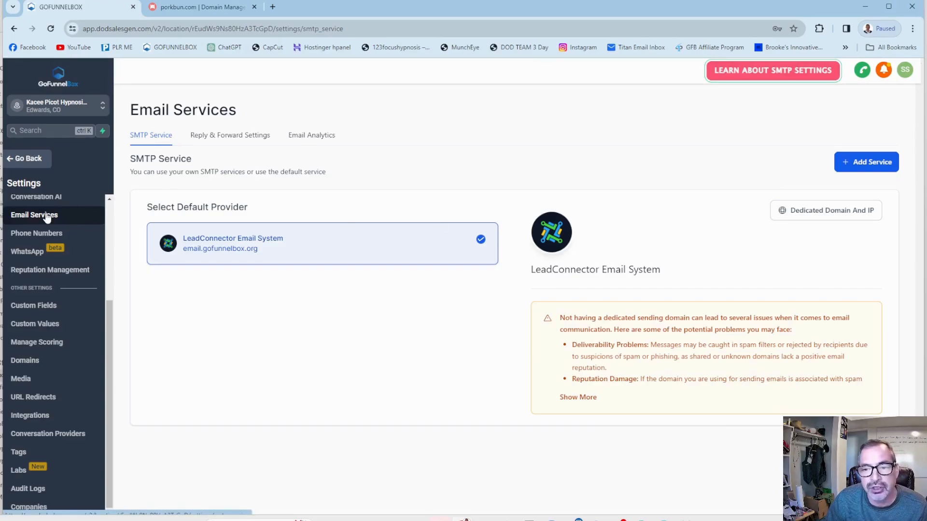
Step: Start adding a dedicated sending domain and enter email.neurosculpthypnosis.com as its name
left_click(817, 215)
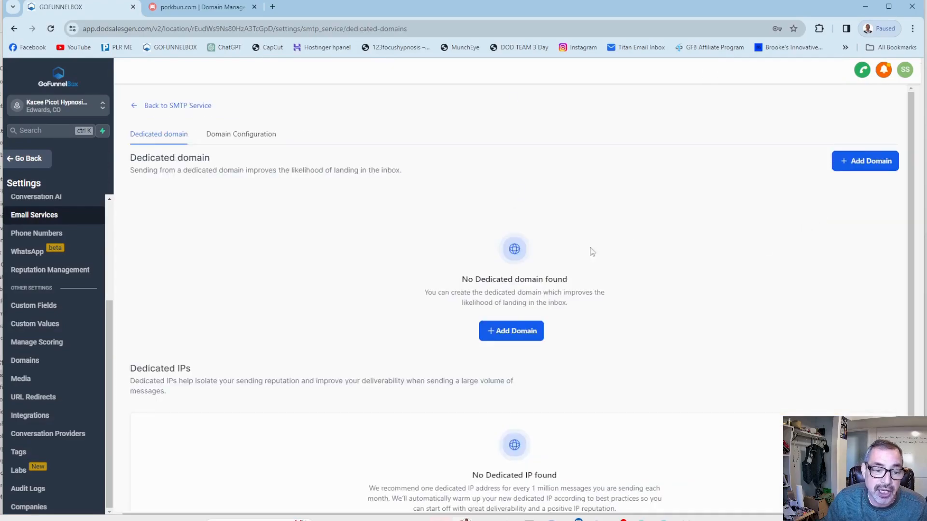
left_click(512, 332)
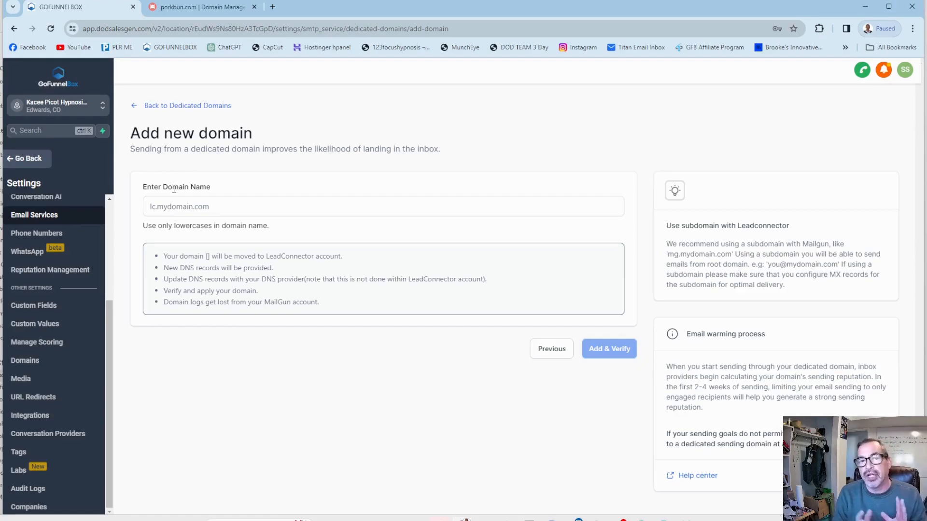
left_click(214, 209)
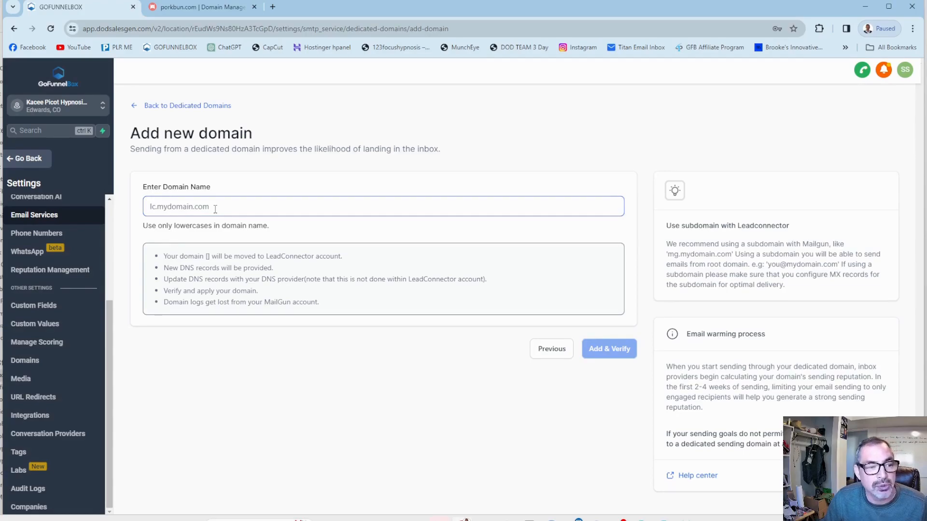
left_click(185, 204)
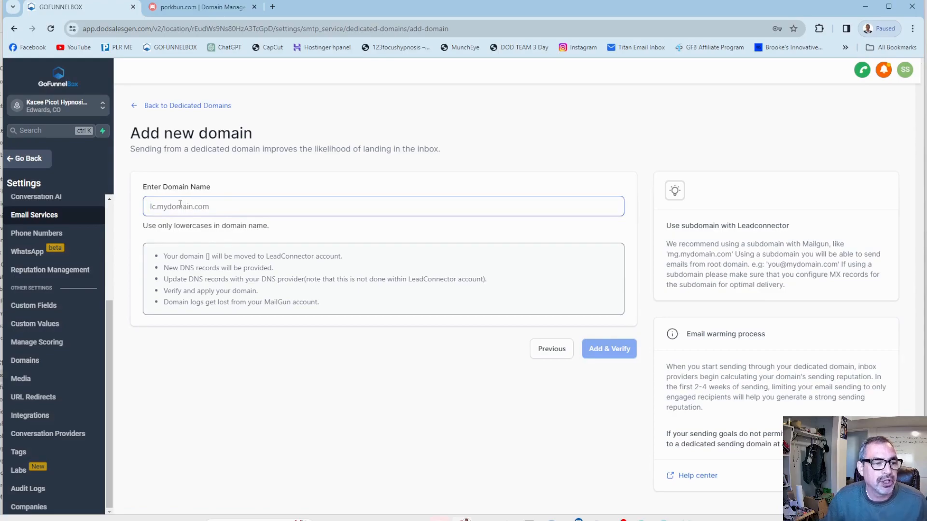
type("email")
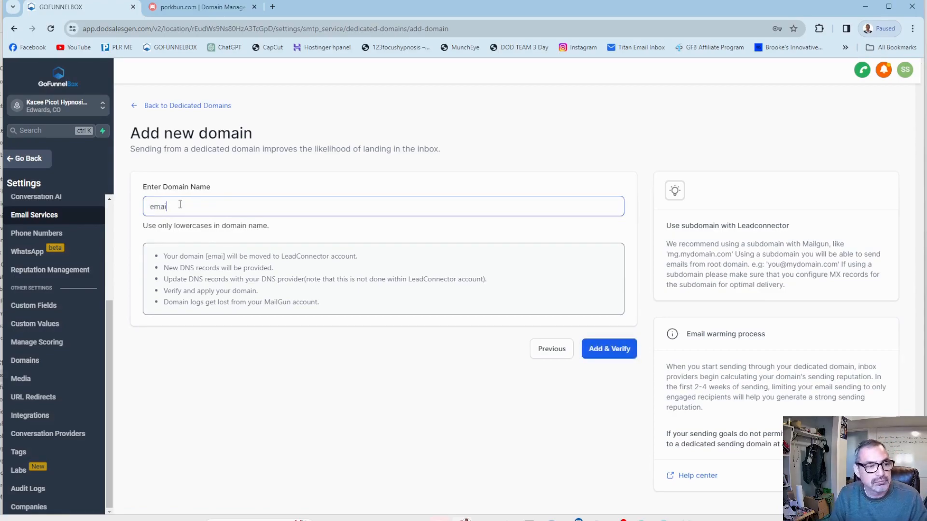
type(".neurosculpthypnosis.com")
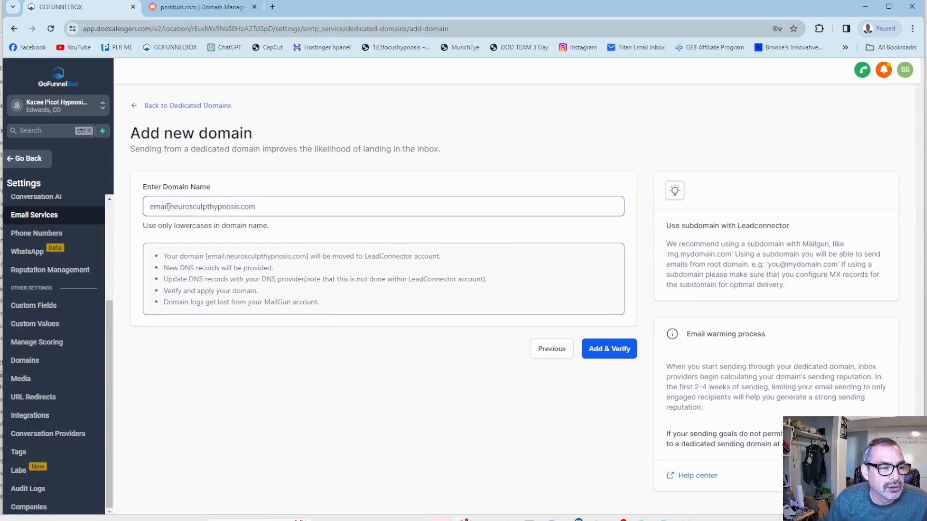
double_click(169, 208)
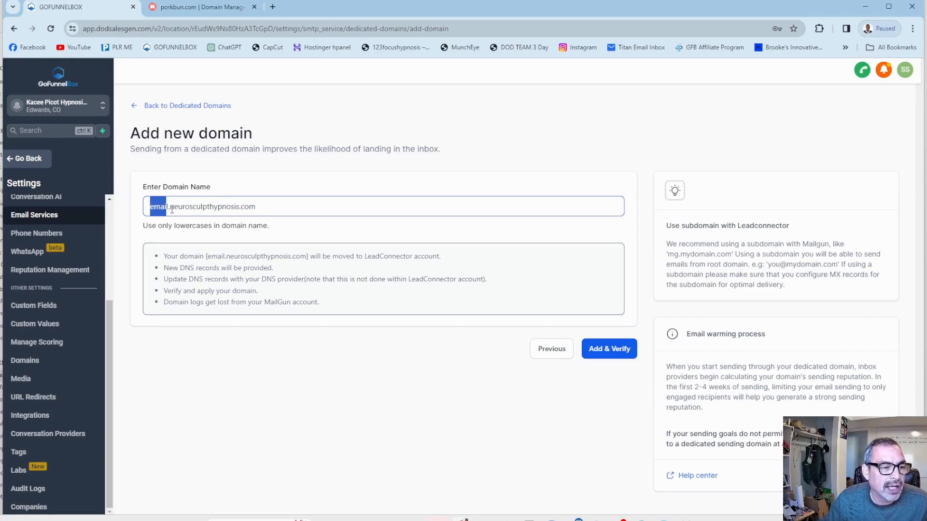
left_click(169, 207)
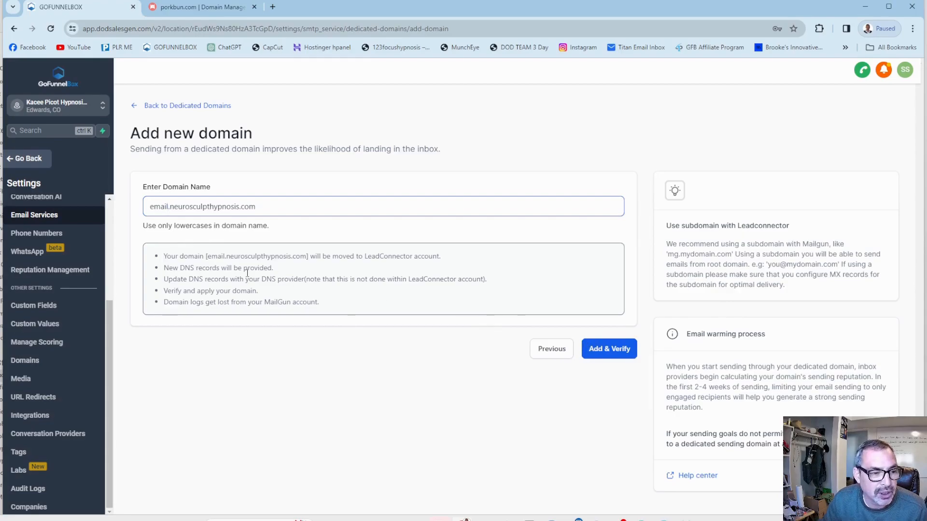
Step: Submit the domain with manual record setup and copy the host of the first TXT record
left_click(613, 347)
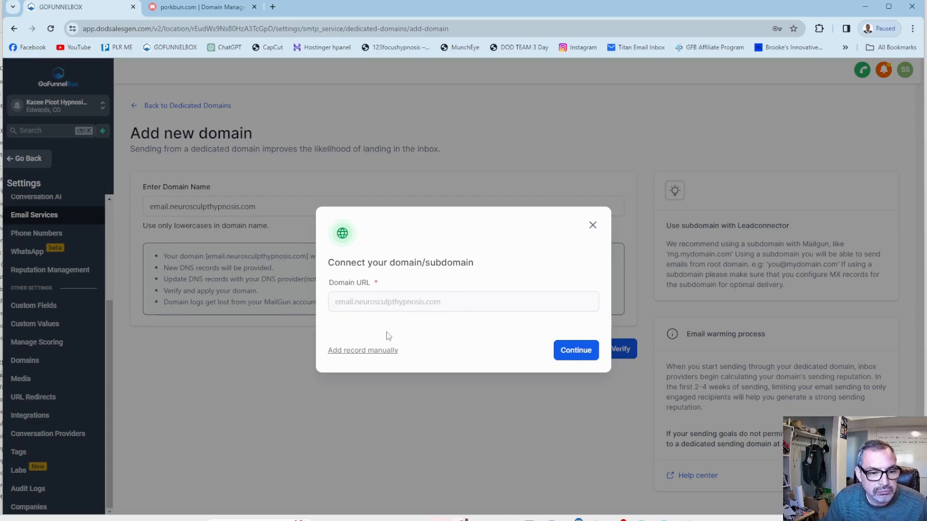
left_click(381, 351)
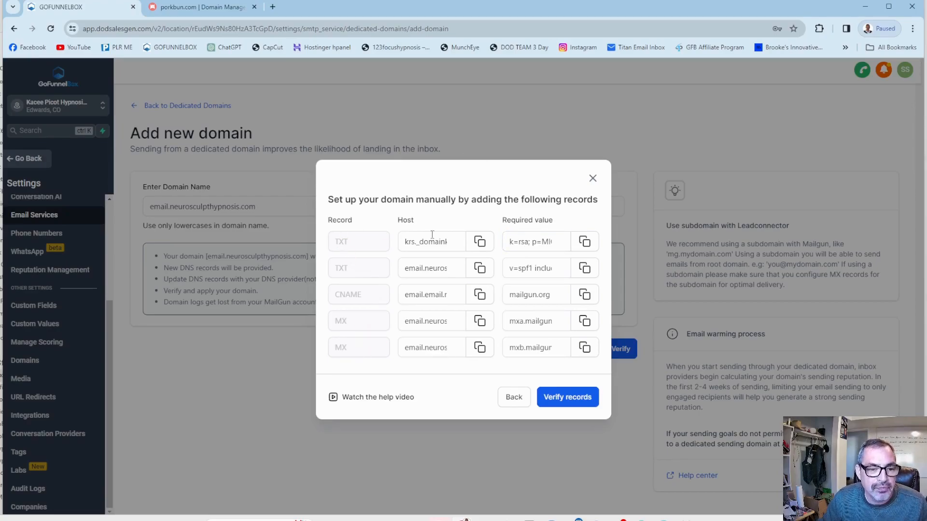
left_click(480, 245)
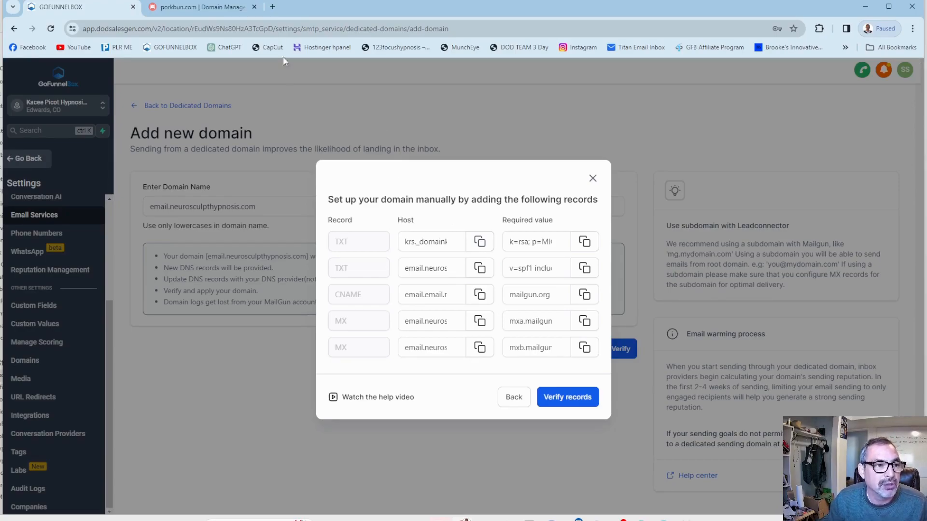
Step: Switch to Porkbun and open the DNS records of neurosculpthypnosis.com to review the existing entries
left_click(192, 11)
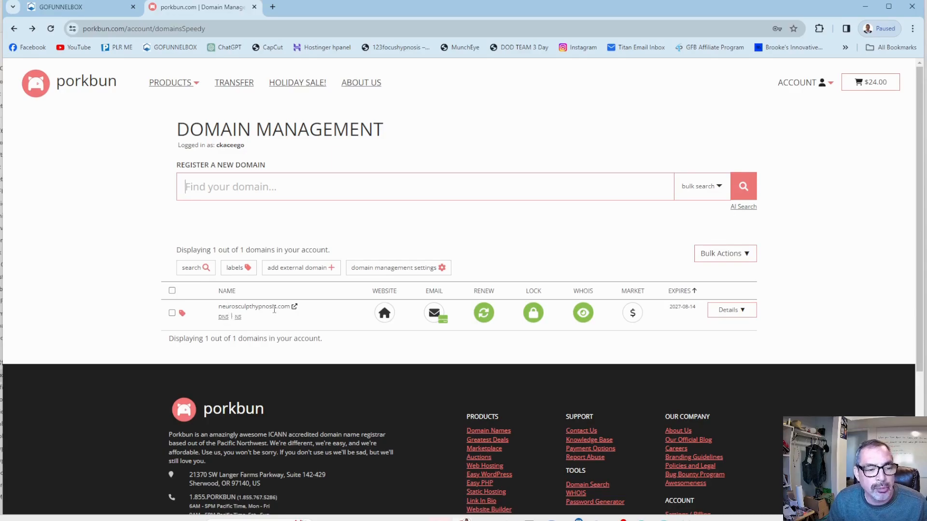
left_click(223, 317)
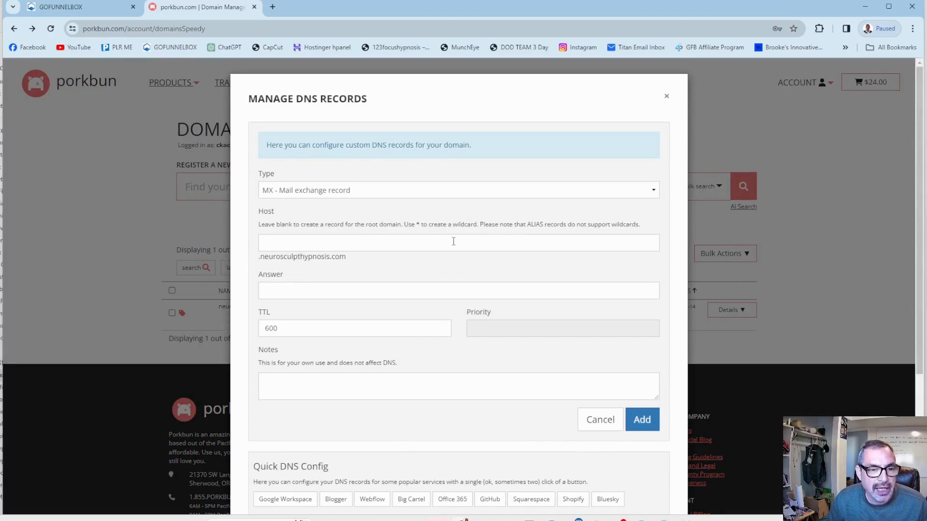
scroll(426, 212, "down", 4)
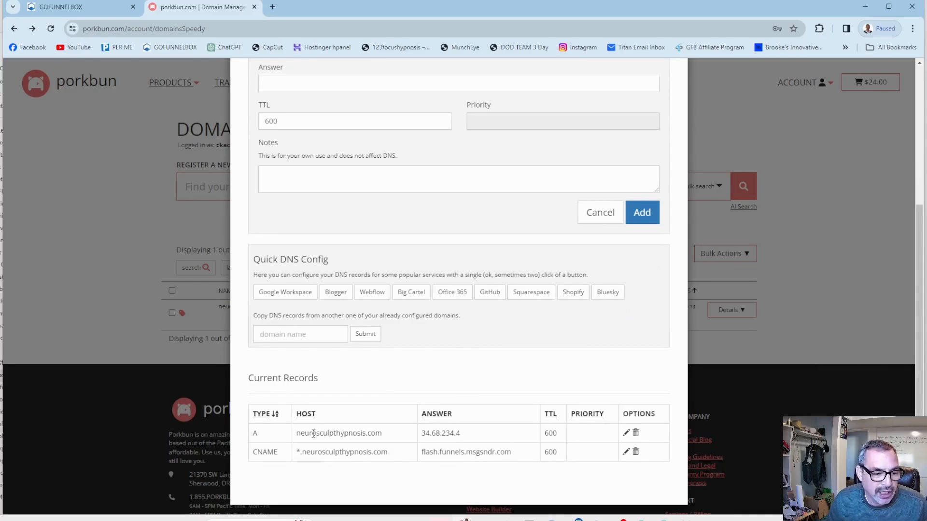
scroll(369, 286, "up", 4)
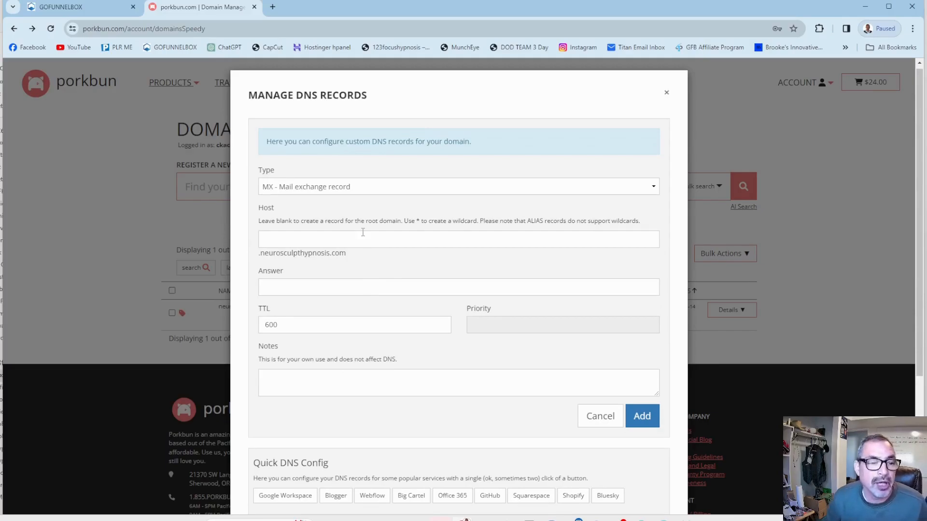
Step: Set the new DNS record's type to TXT and its host to krs._domainkey.email, without the root domain
left_click(354, 188)
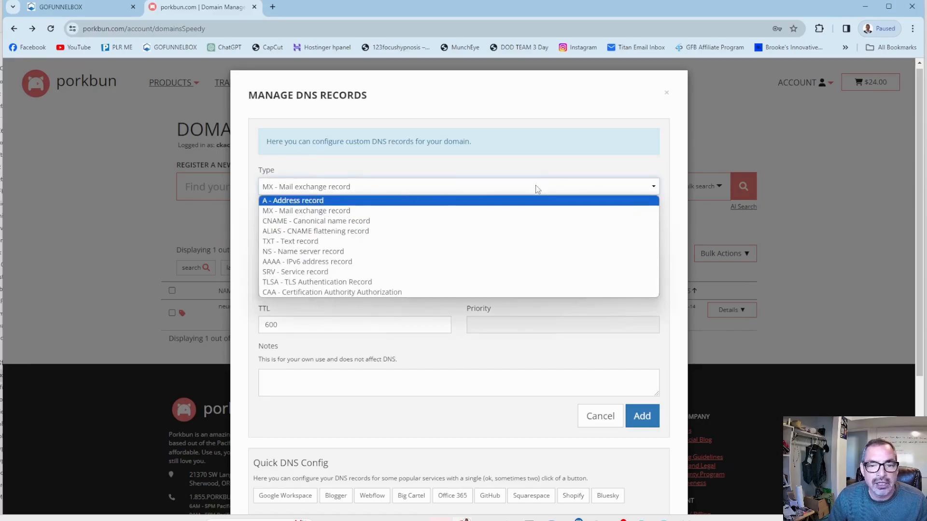
left_click(310, 243)
left_click(299, 238)
key("ctrl+v")
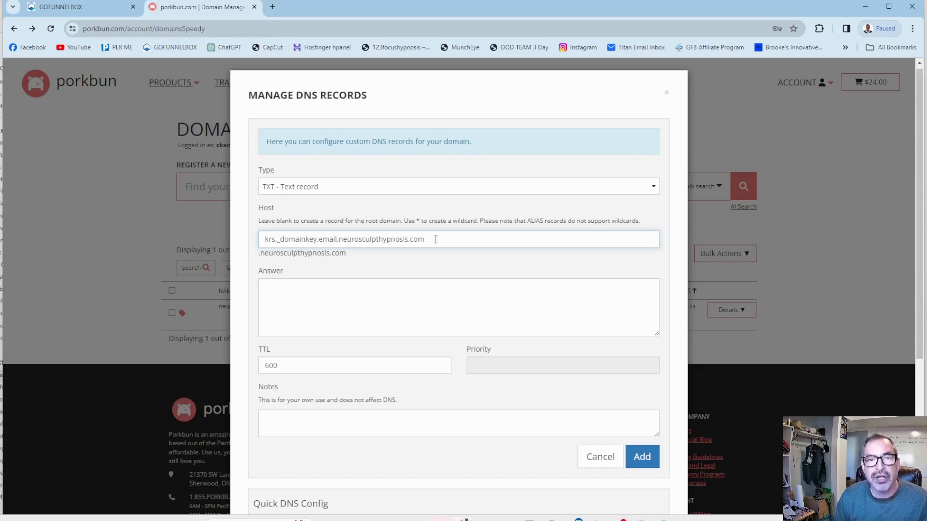
key("BackSpace")
key("BackSpace")
key("BackSpace")
key("BackSpace")
key("BackSpace")
key("BackSpace")
key("BackSpace")
key("BackSpace")
key("BackSpace")
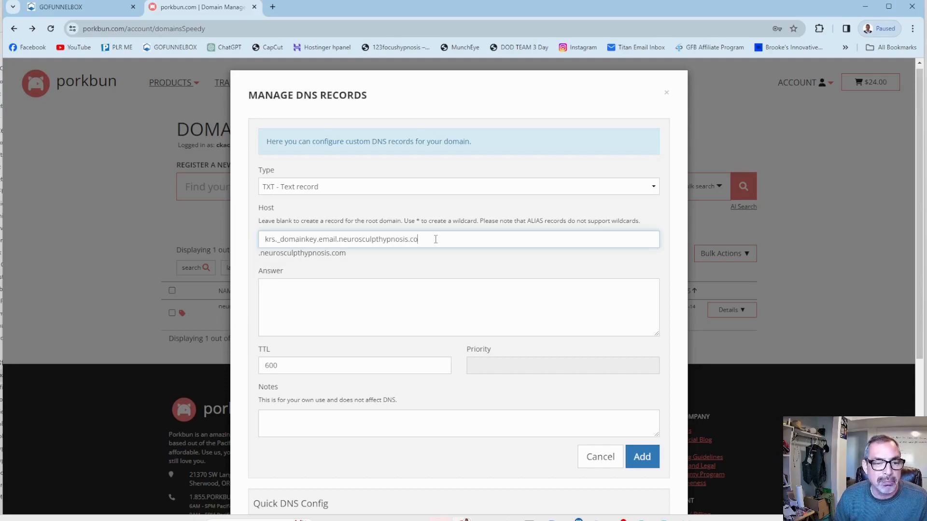
key("BackSpace")
key("BackSpace")
key("BackSpace")
key("BackSpace")
key("BackSpace")
key("BackSpace")
key("BackSpace")
key("BackSpace")
key("BackSpace")
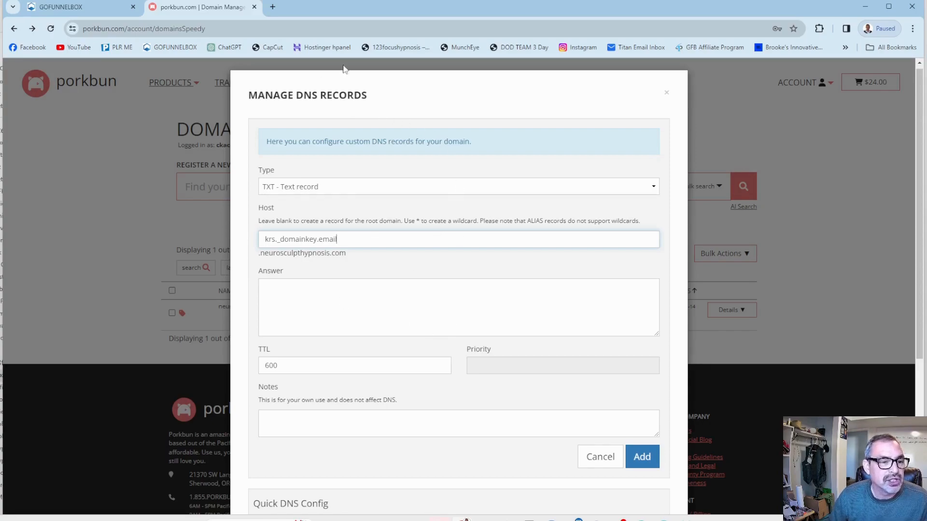
Step: Copy the first TXT record's required value from GoFunnelBox into the new record's answer in Porkbun
left_click(74, 7)
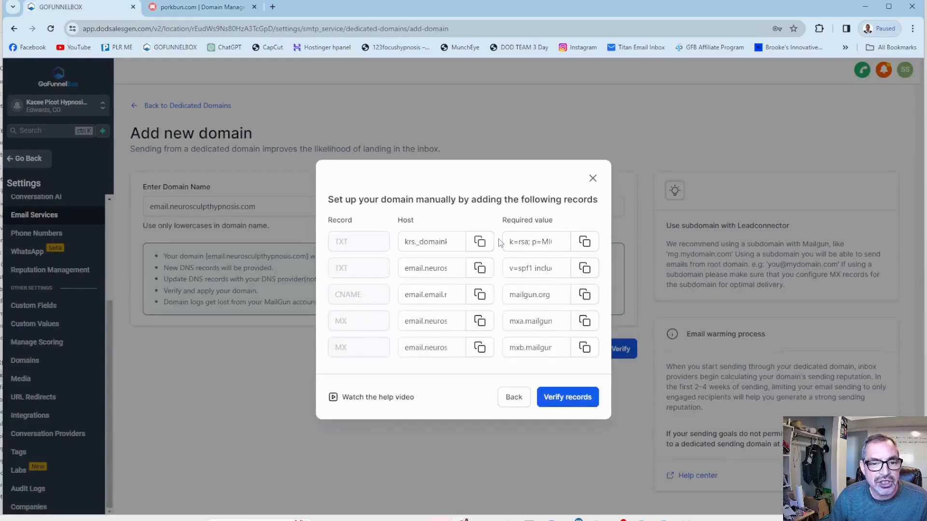
left_click(584, 242)
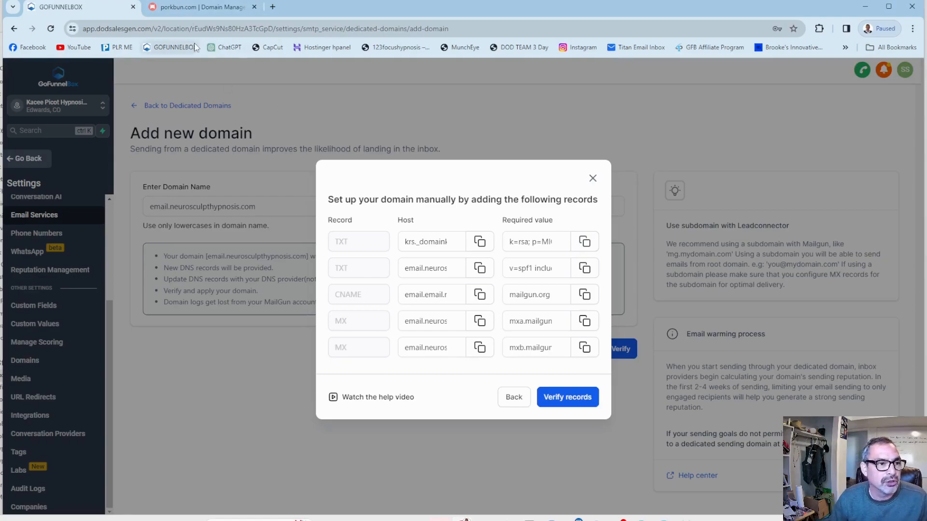
left_click(183, 8)
left_click(318, 292)
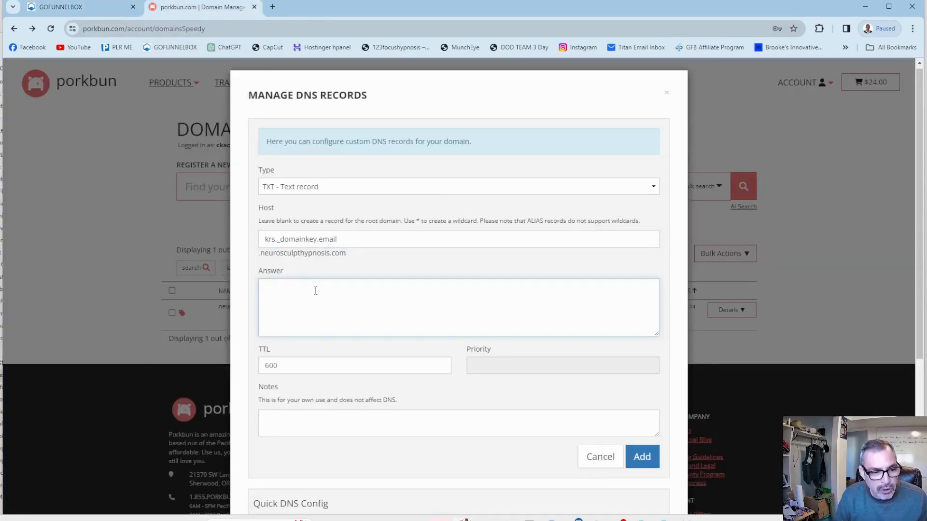
key("ctrl+v")
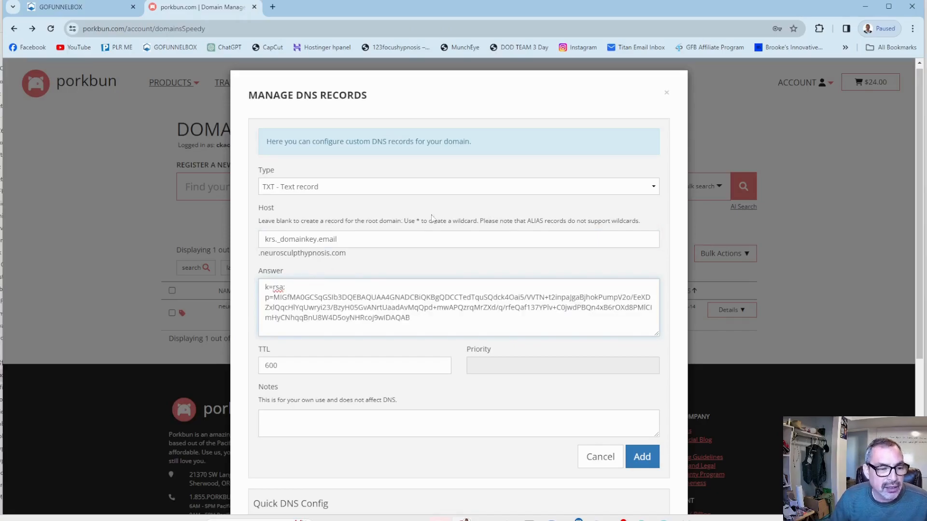
Step: Add the krs._domainkey.email TXT record and check it in the domain's current records
scroll(341, 281, "down", 1)
scroll(341, 281, "down", 4)
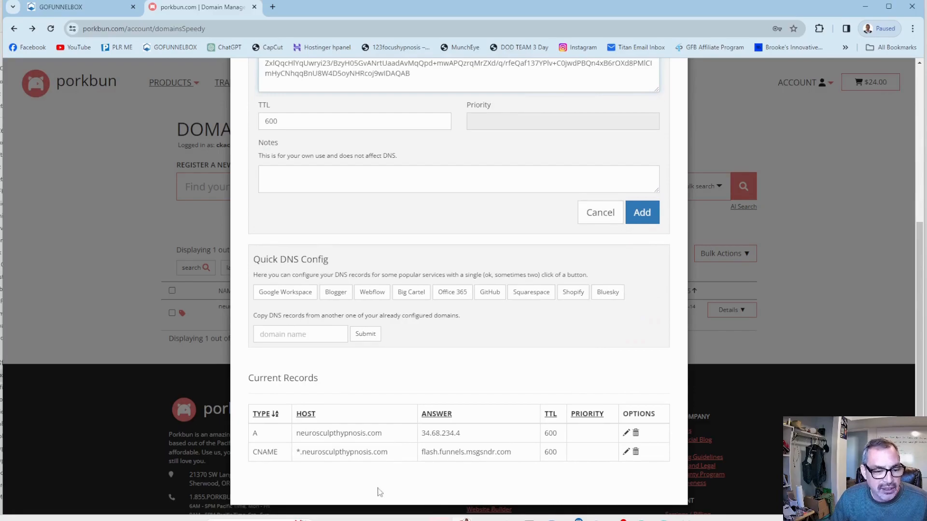
left_click(646, 211)
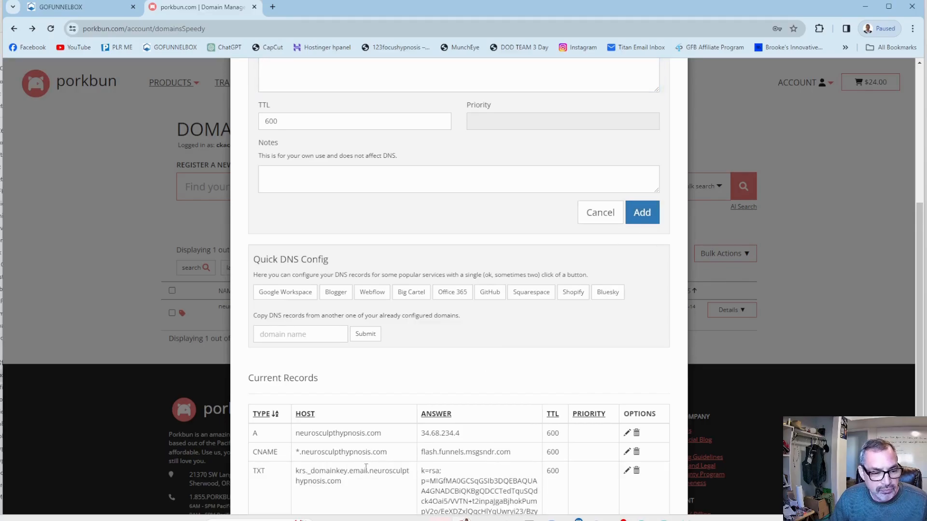
scroll(423, 397, "down", 2)
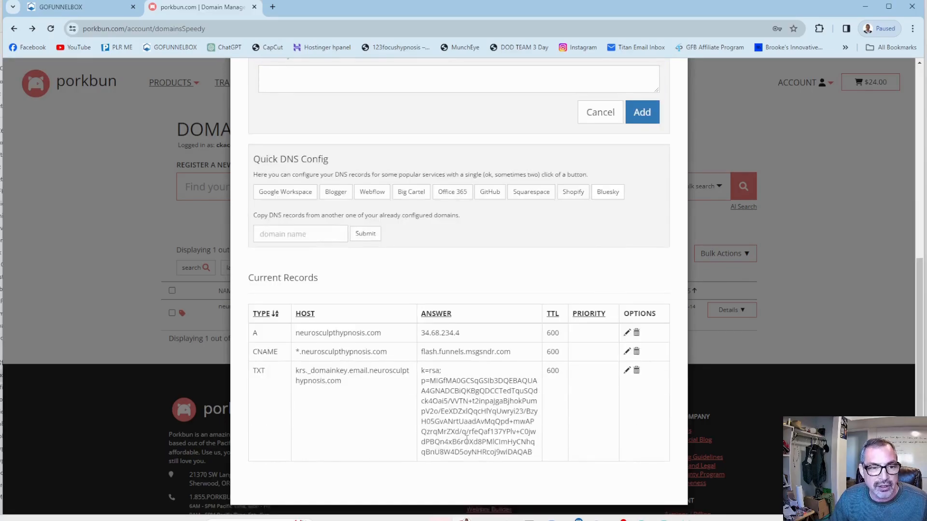
Step: Switch to GoFunnelBox, check the email subdomain in the second TXT record's host and copy that record's required value
left_click(49, 13)
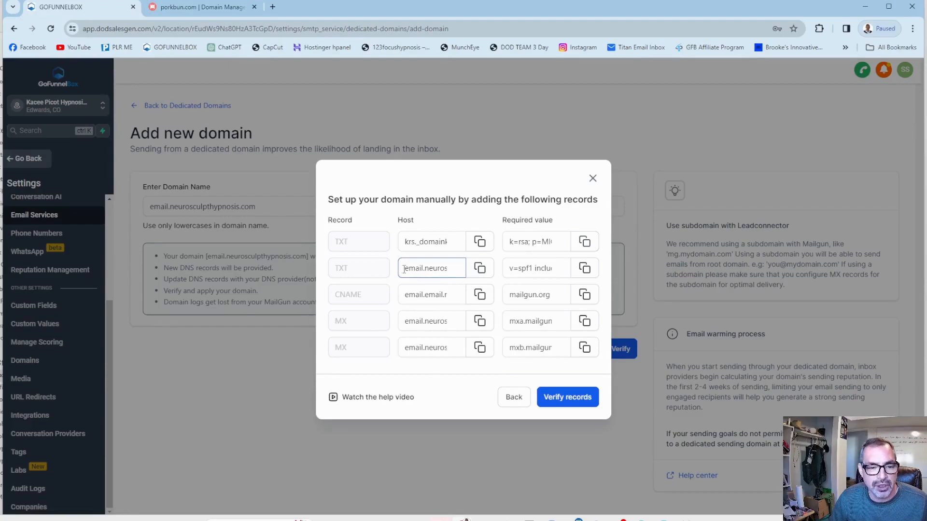
left_click_drag(405, 269, 422, 269)
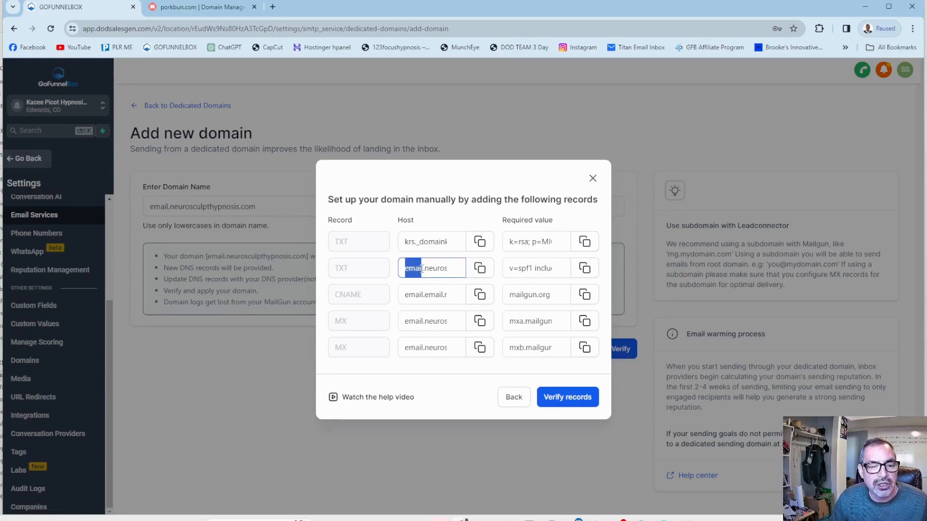
left_click(587, 270)
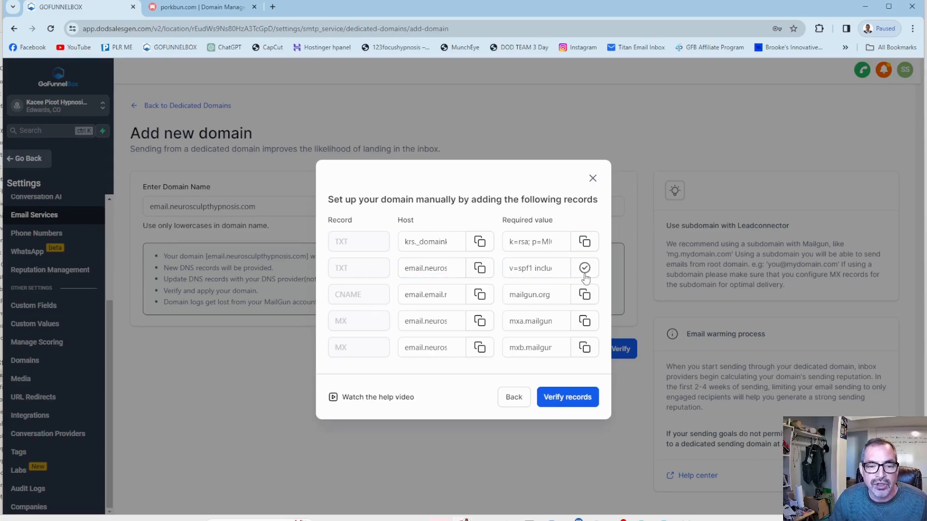
Step: In Porkbun, add a TXT record with host email and answer v=spf1 include:mailgun.org ~all
left_click(217, 10)
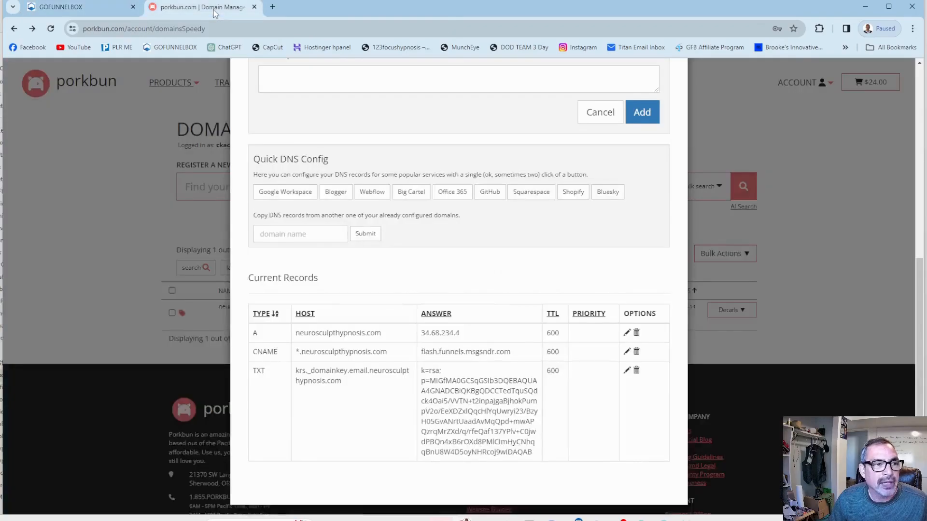
scroll(496, 222, "up", 6)
left_click(317, 201)
type("email")
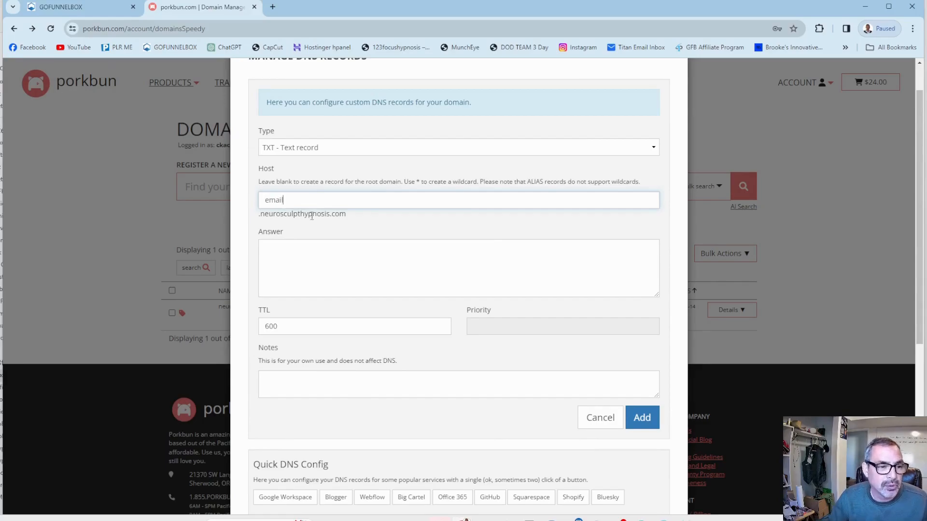
left_click(311, 248)
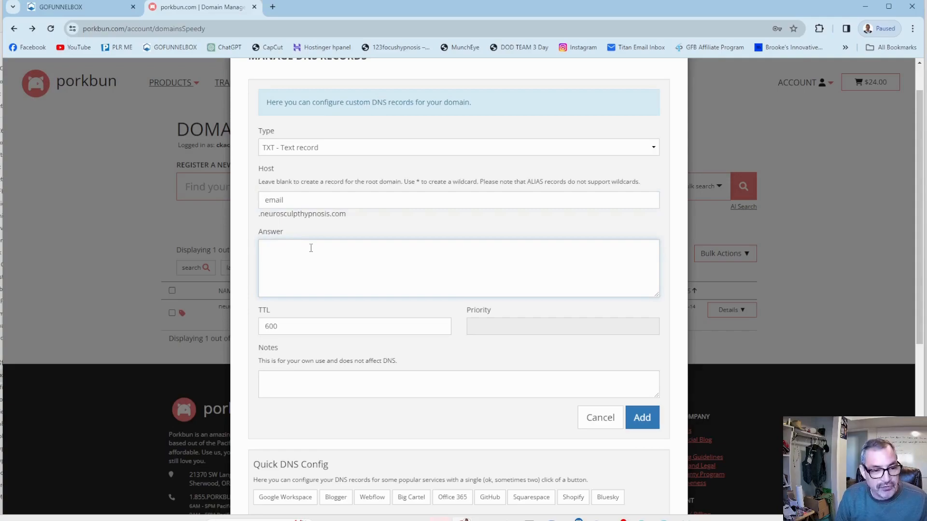
key("ctrl+v")
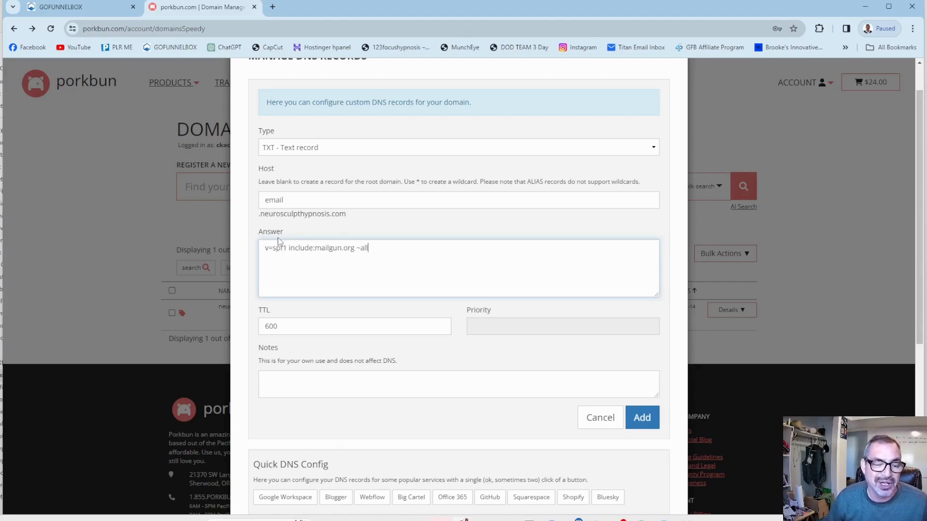
scroll(412, 285, "down", 6)
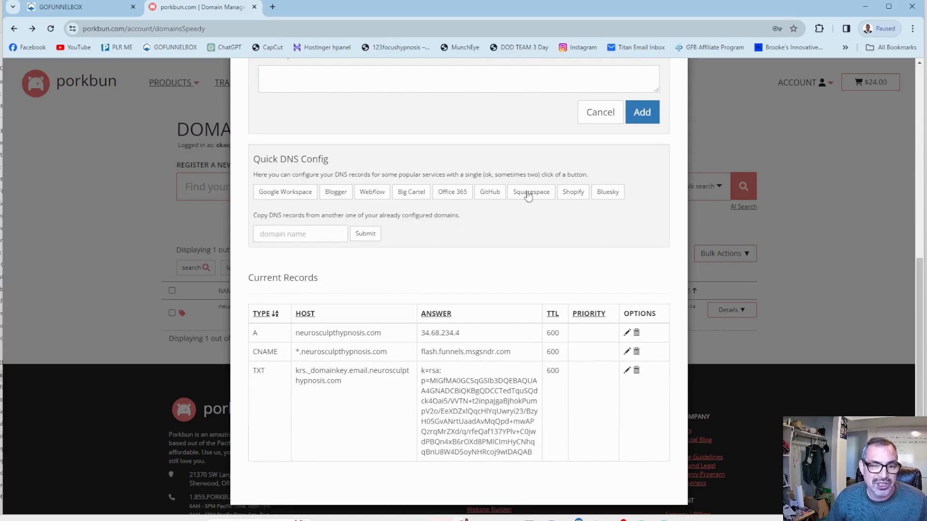
left_click(635, 115)
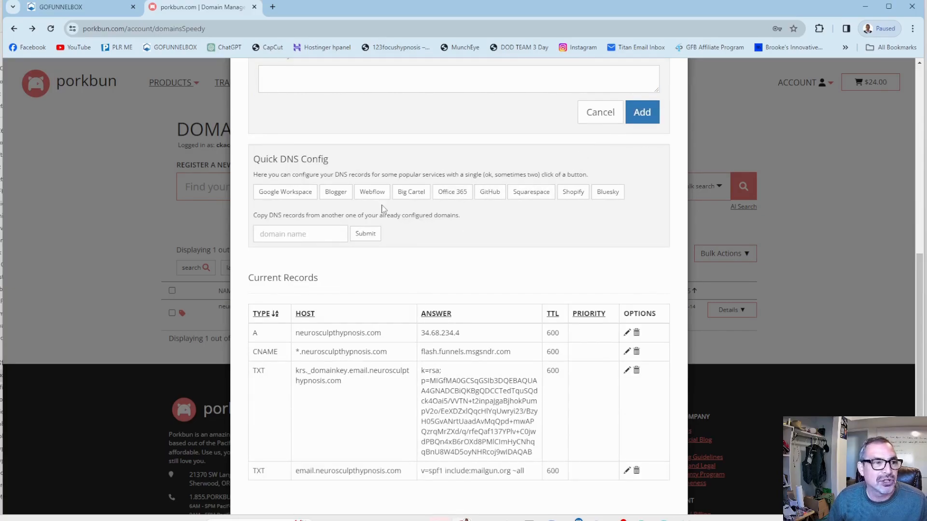
Step: Copy the CNAME record's host from GoFunnelBox and set the new Porkbun record's type to CNAME
left_click(94, 7)
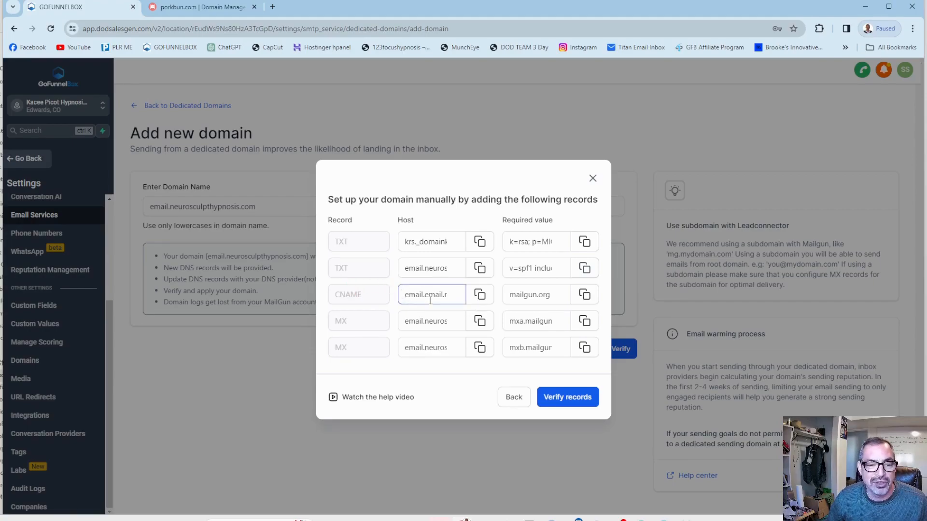
left_click(480, 296)
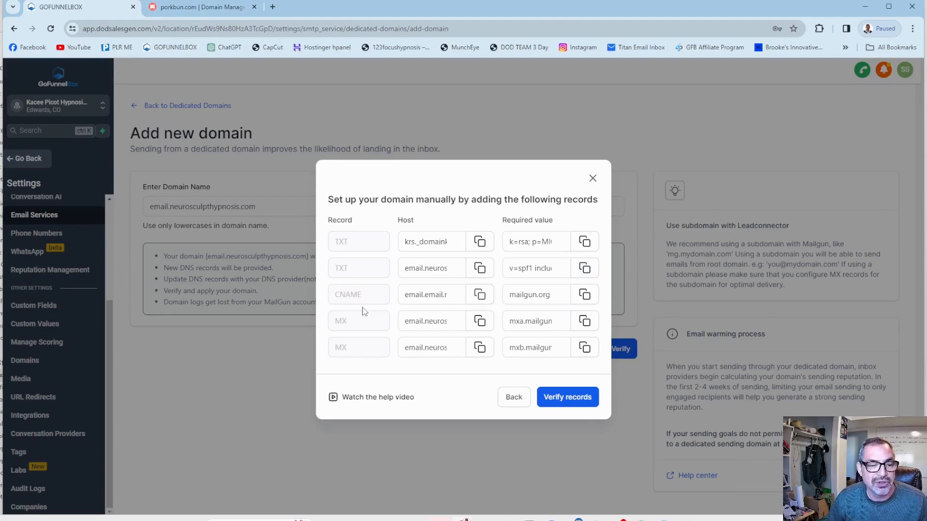
left_click(198, 12)
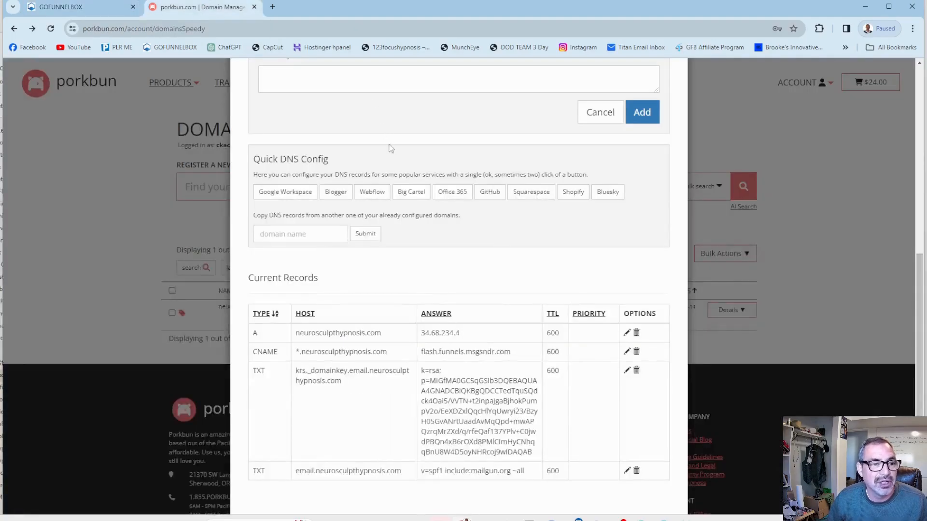
scroll(400, 142, "up", 7)
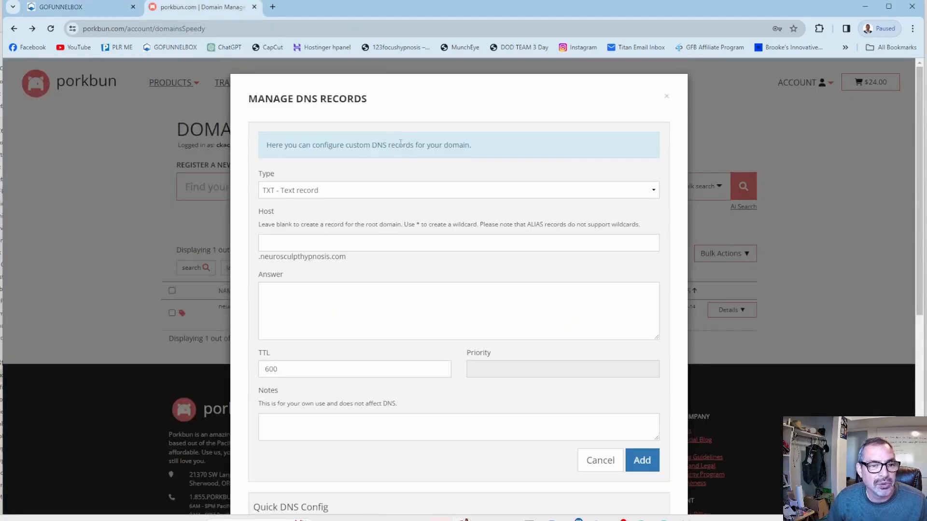
left_click(369, 194)
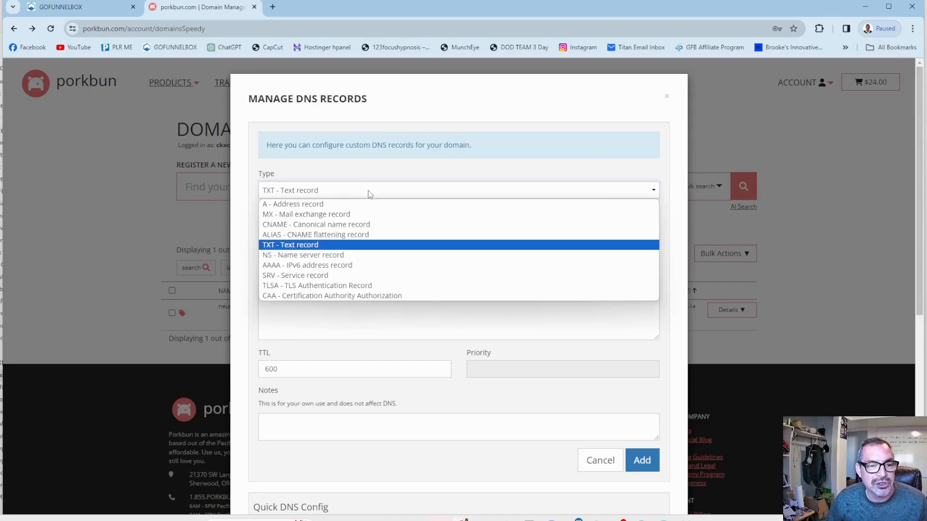
left_click(310, 227)
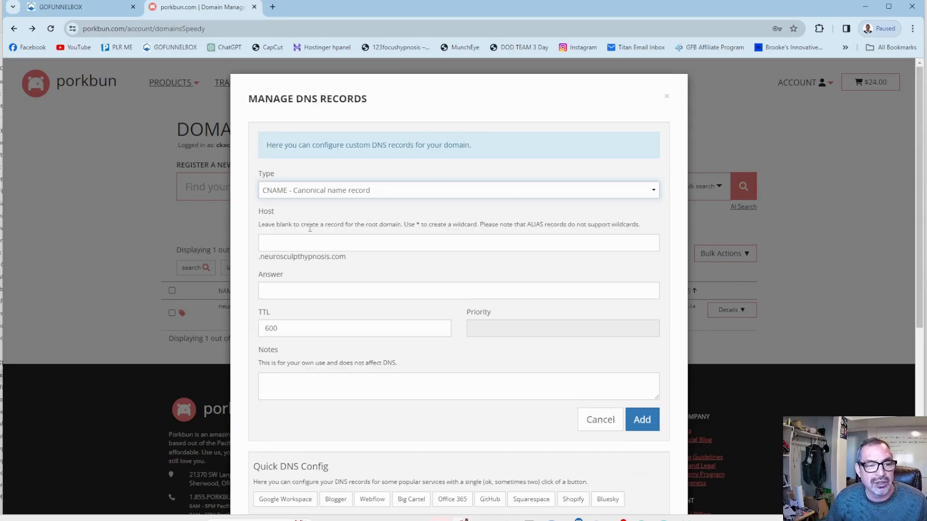
Step: Paste the copied host into the CNAME record and trim off the root domain, leaving email.email
left_click(302, 239)
key("ctrl+v")
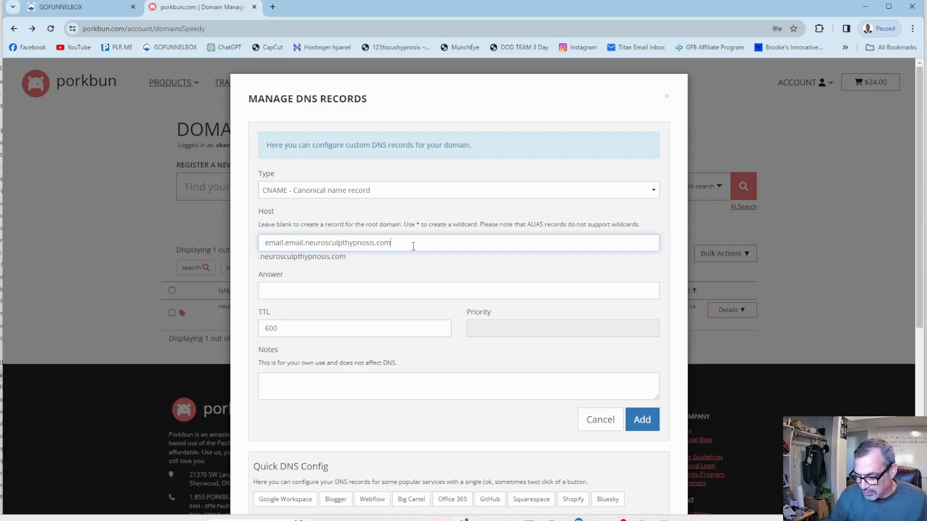
key("BackSpace")
key("BackSpace")
key("BackSpace")
key("BackSpace")
key("BackSpace")
key("BackSpace")
key("BackSpace")
key("BackSpace")
key("BackSpace")
key("BackSpace")
key("BackSpace")
key("BackSpace")
key("BackSpace")
key("BackSpace")
key("BackSpace")
key("BackSpace")
key("BackSpace")
key("BackSpace")
key("BackSpace")
key("BackSpace")
key("BackSpace")
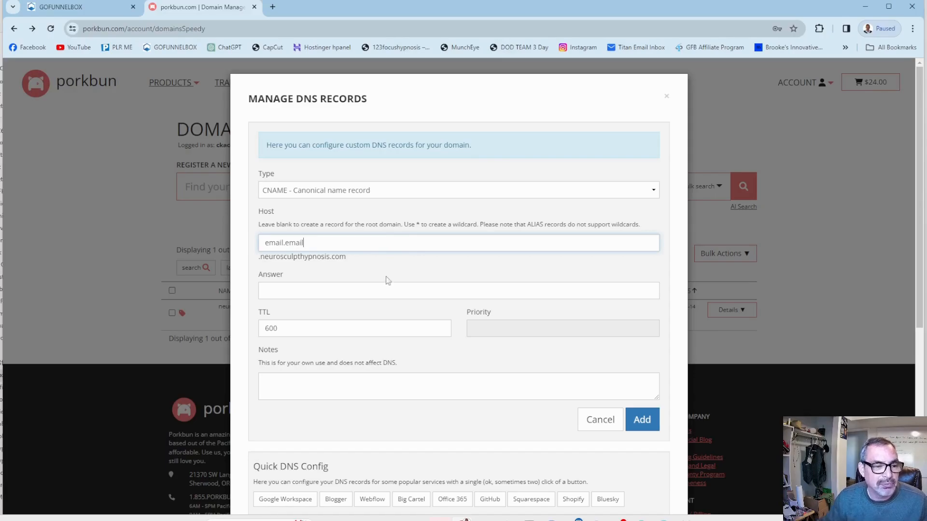
left_click_drag(255, 257, 355, 263)
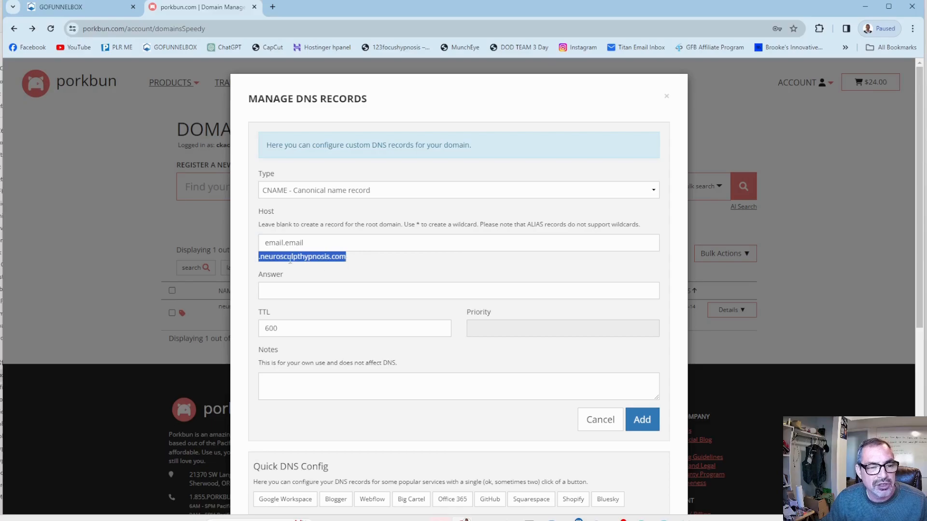
Step: Copy mailgun.org from GoFunnelBox as the CNAME record's answer, add the record in Porkbun and check it among the current records
left_click(49, 9)
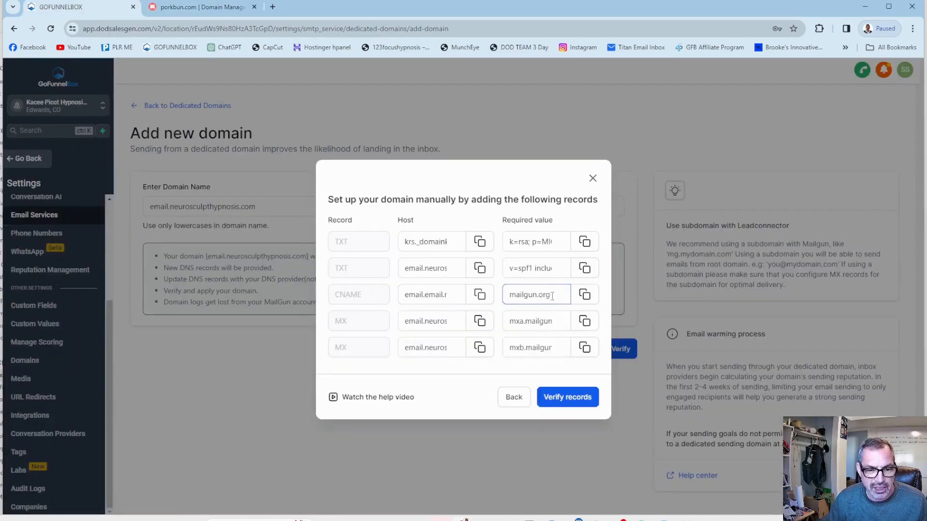
left_click(185, 9)
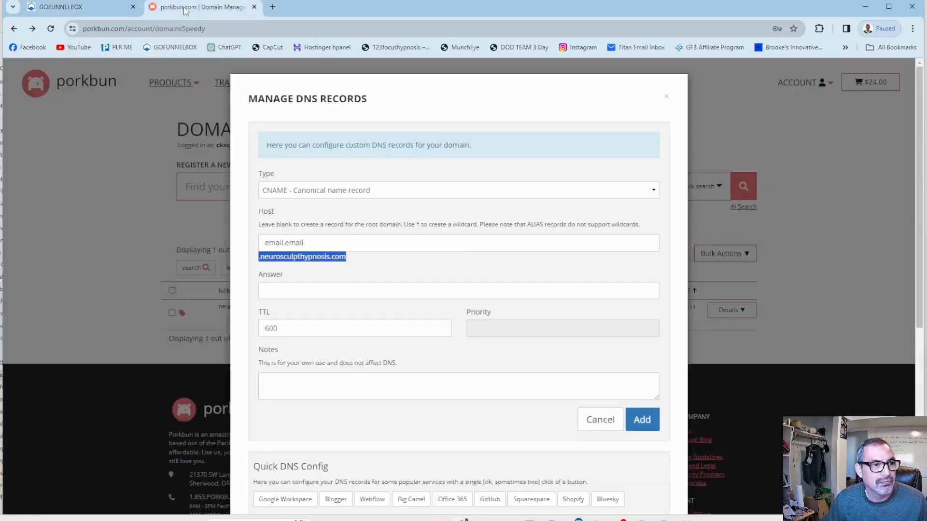
left_click(356, 290)
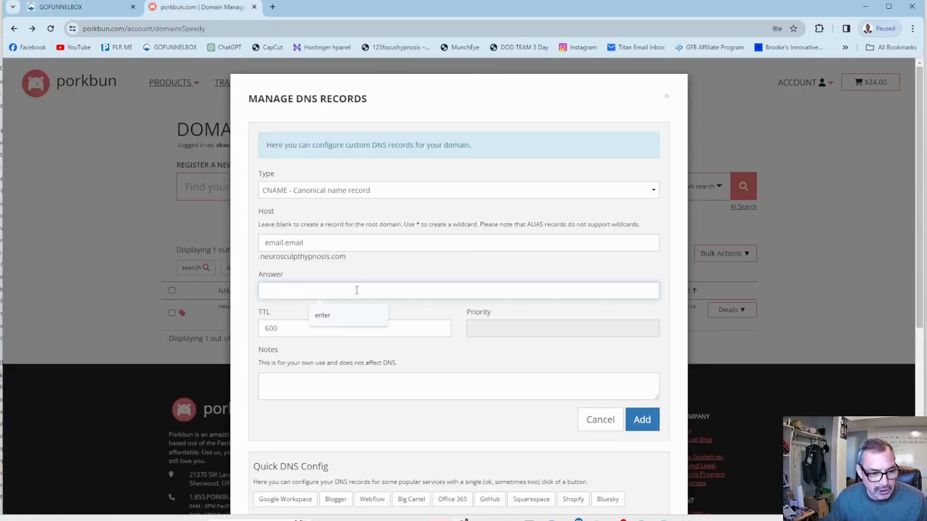
key("ctrl+v")
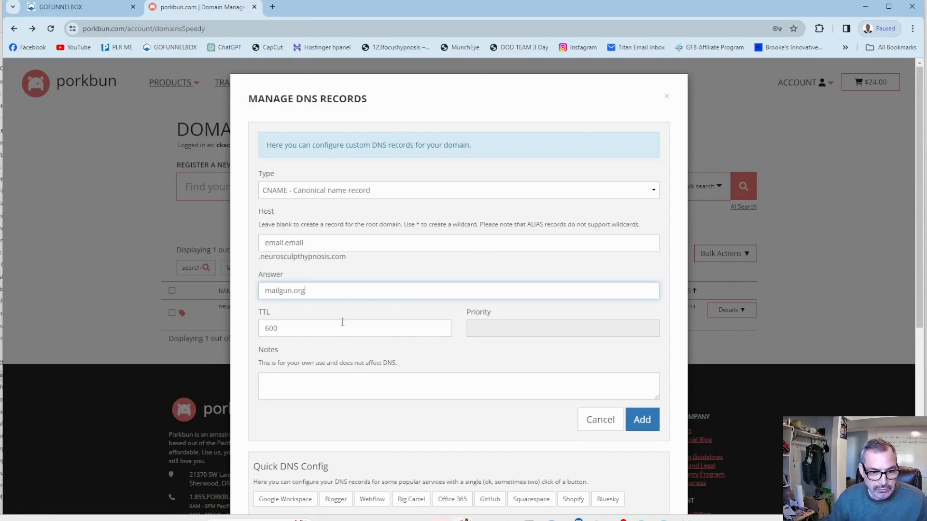
scroll(563, 232, "down", 6)
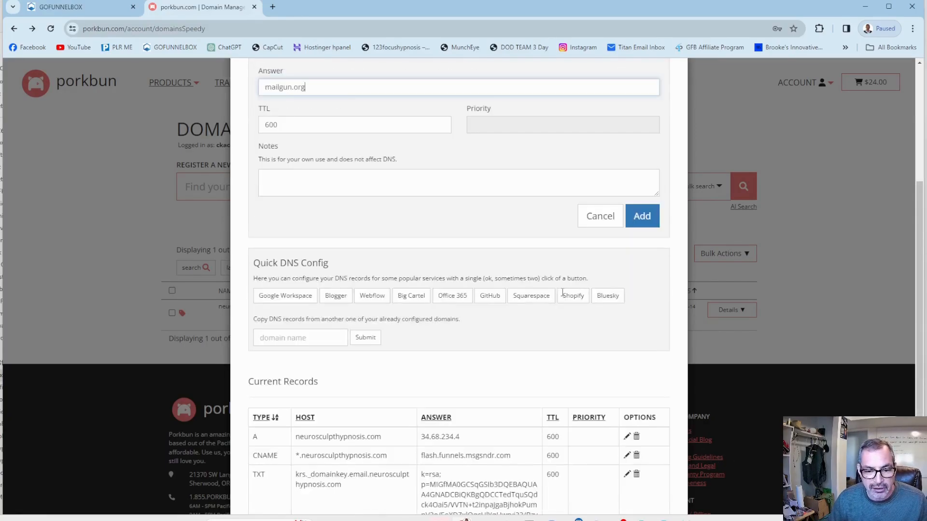
left_click(640, 99)
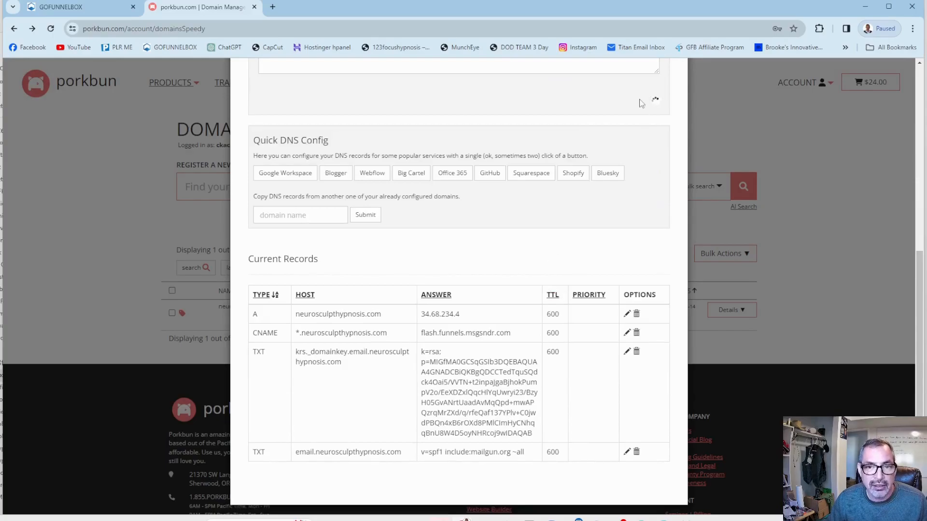
scroll(502, 222, "up", 4)
left_click(387, 208)
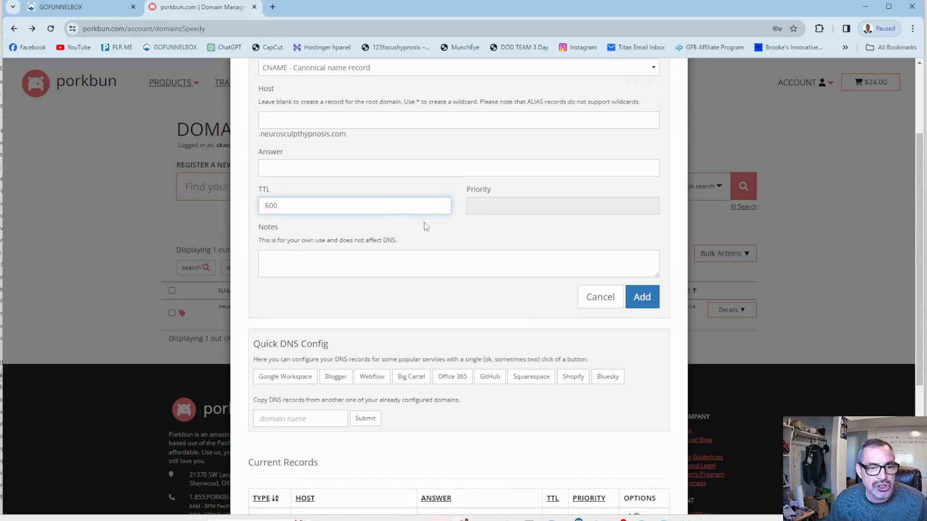
scroll(497, 238, "down", 4)
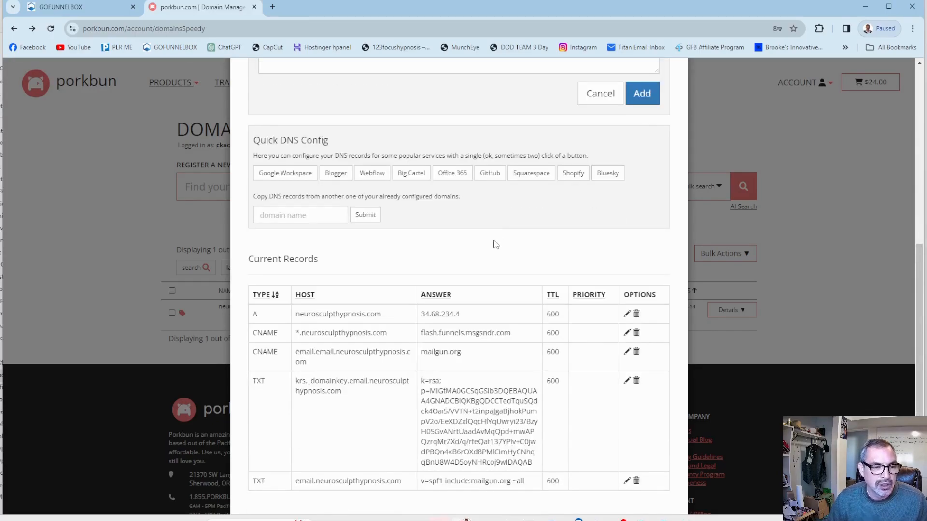
scroll(496, 241, "up", 6)
scroll(690, 217, "down", 2)
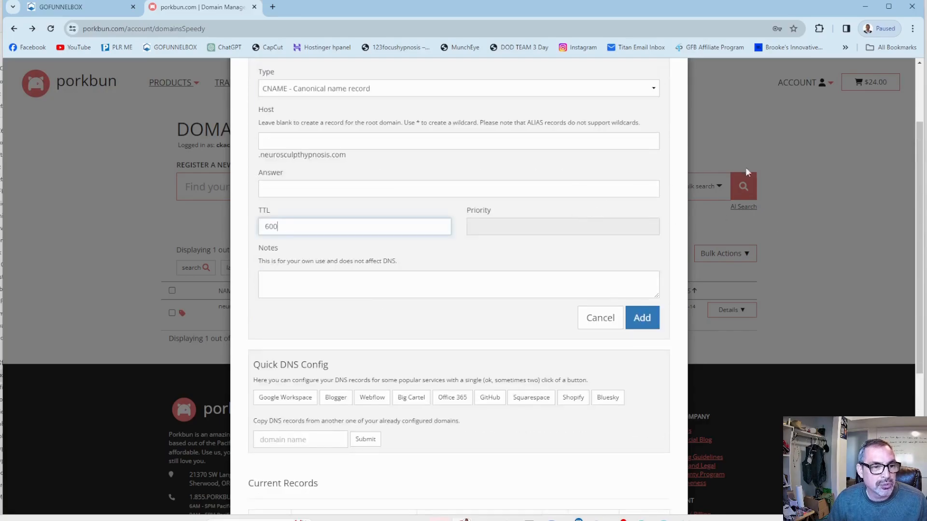
Step: Switch to GoFunnelBox, compare the two MX records' hosts and values, and copy the first MX record's required value
left_click(87, 10)
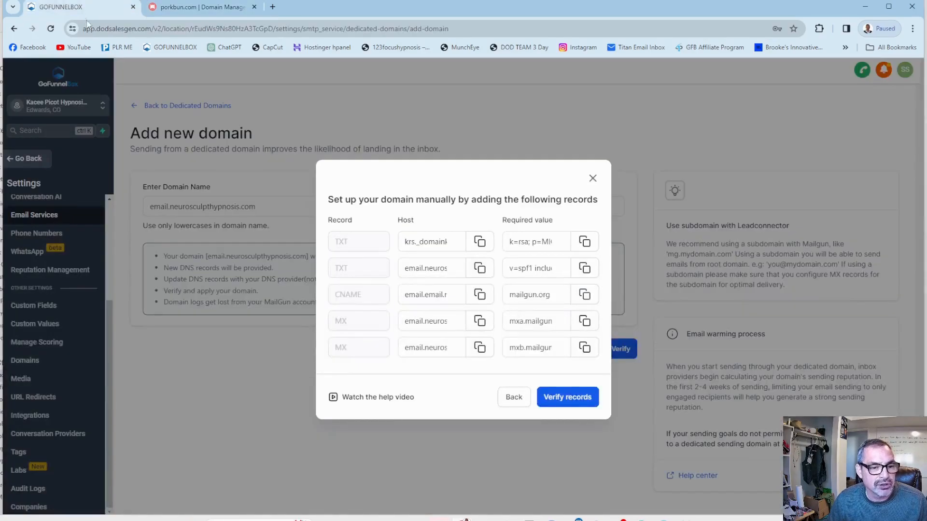
left_click(408, 327)
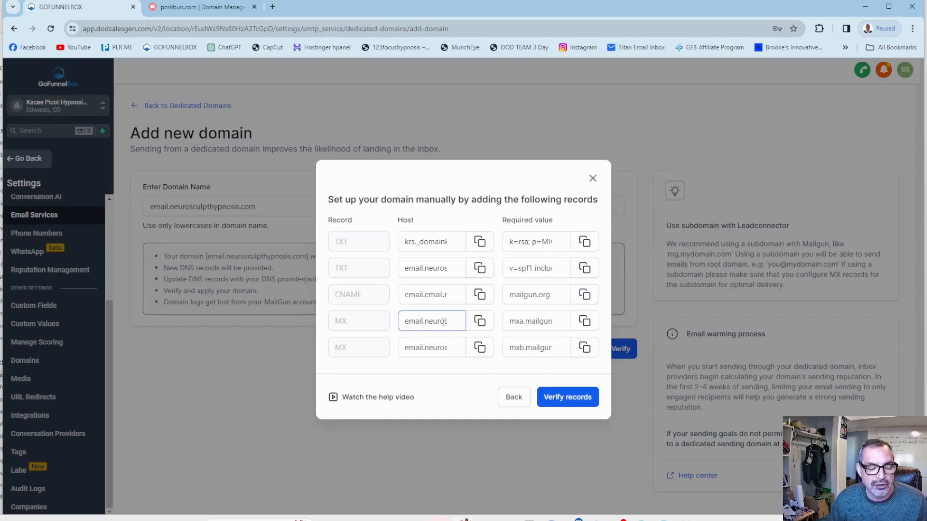
left_click(520, 325)
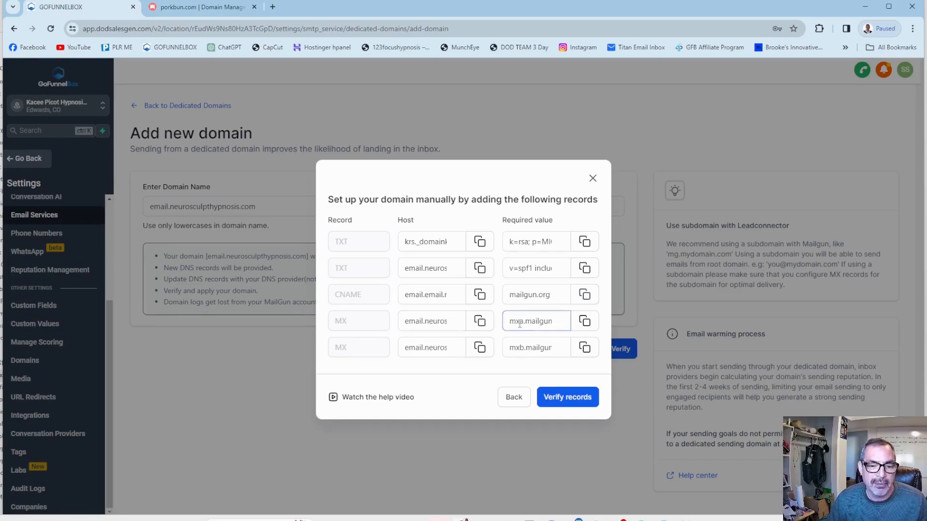
left_click(521, 342)
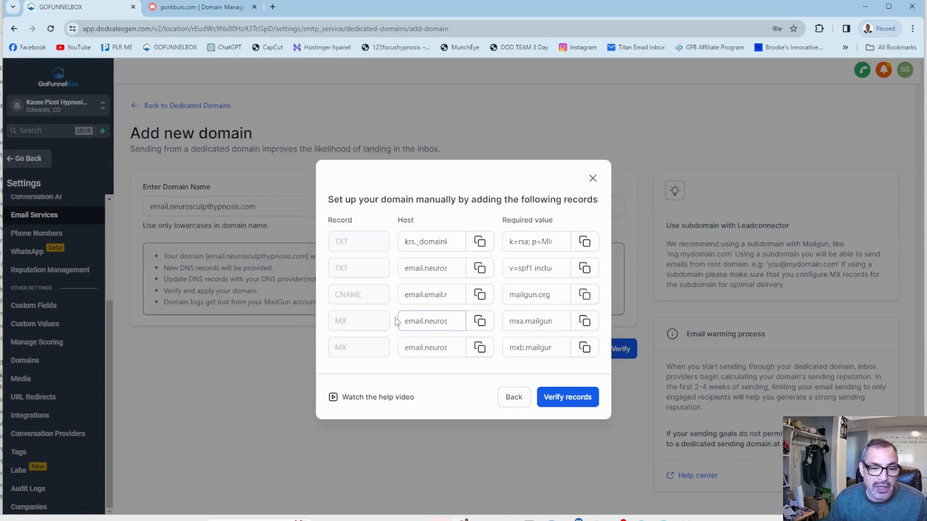
scroll(409, 324, "right", 2)
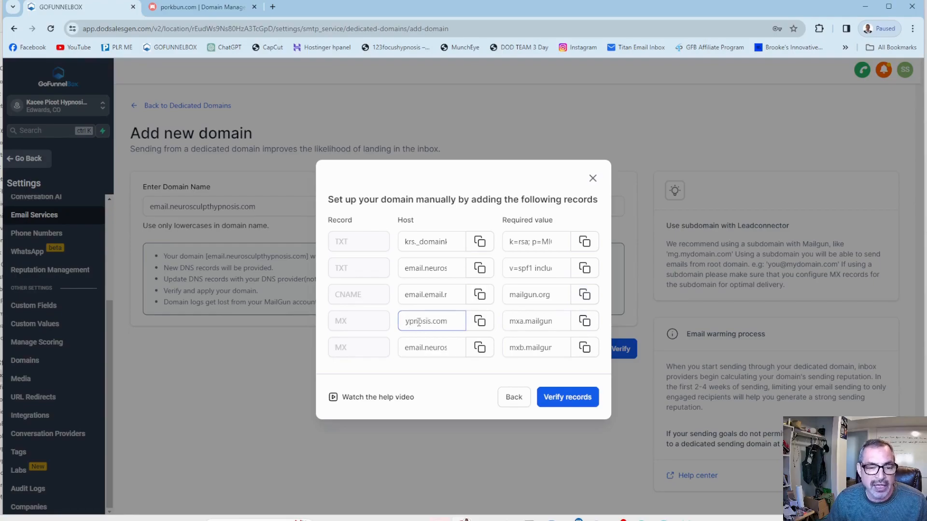
left_click(584, 324)
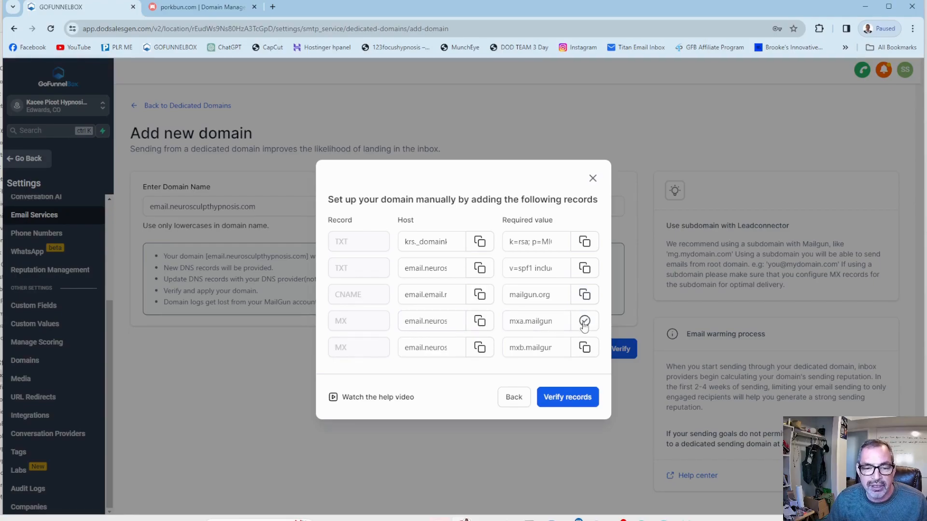
Step: Set the new record's type to MX in Porkbun and copy the first MX record's host from GoFunnelBox
left_click(179, 9)
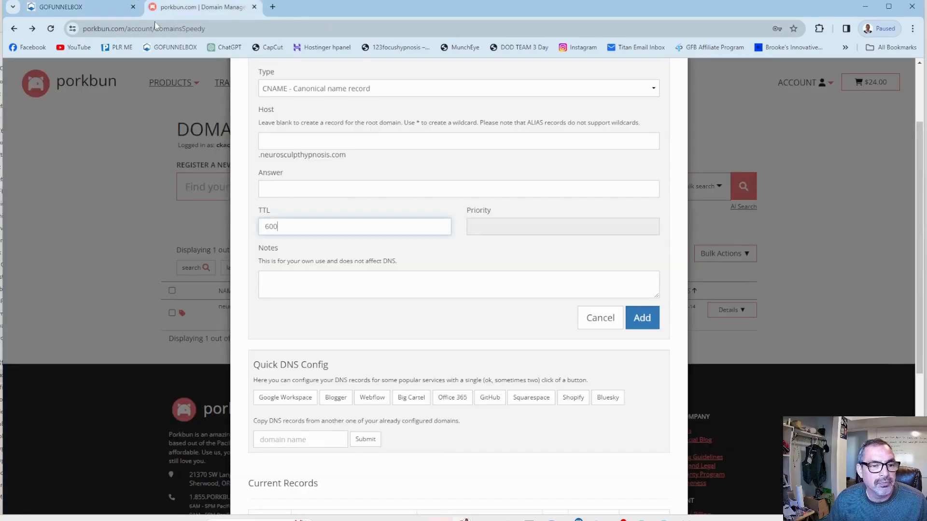
left_click(319, 90)
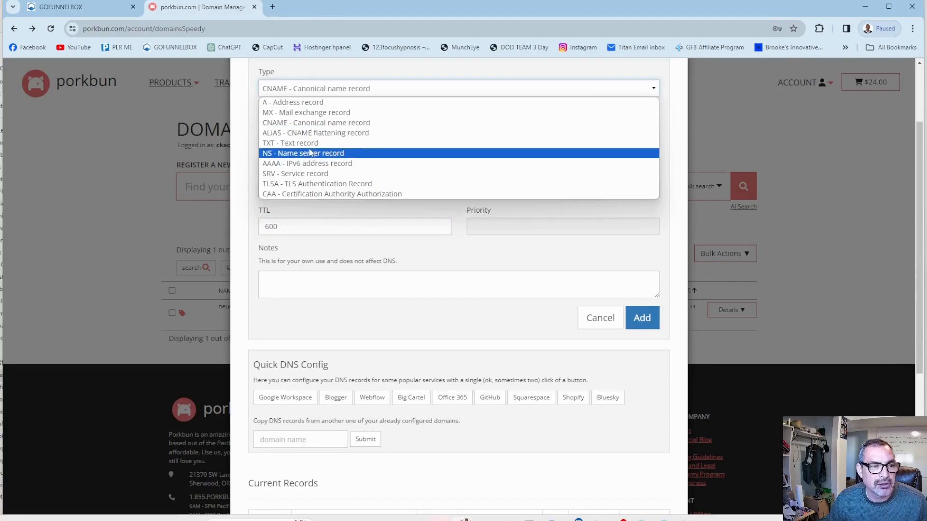
left_click(323, 114)
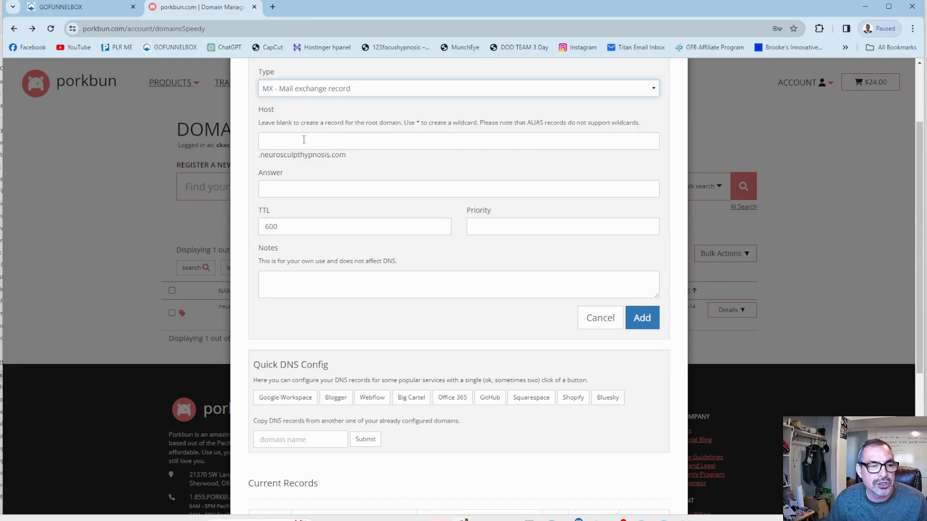
left_click(75, 13)
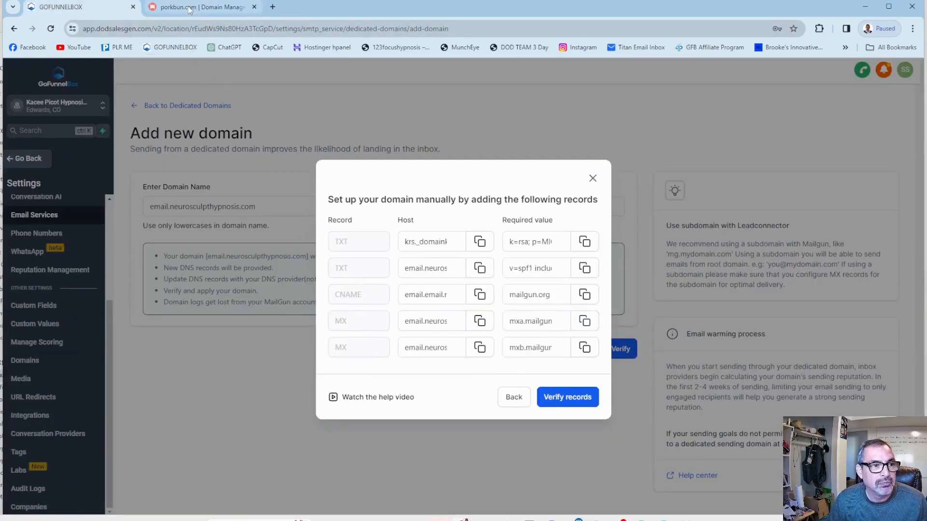
left_click(205, 8)
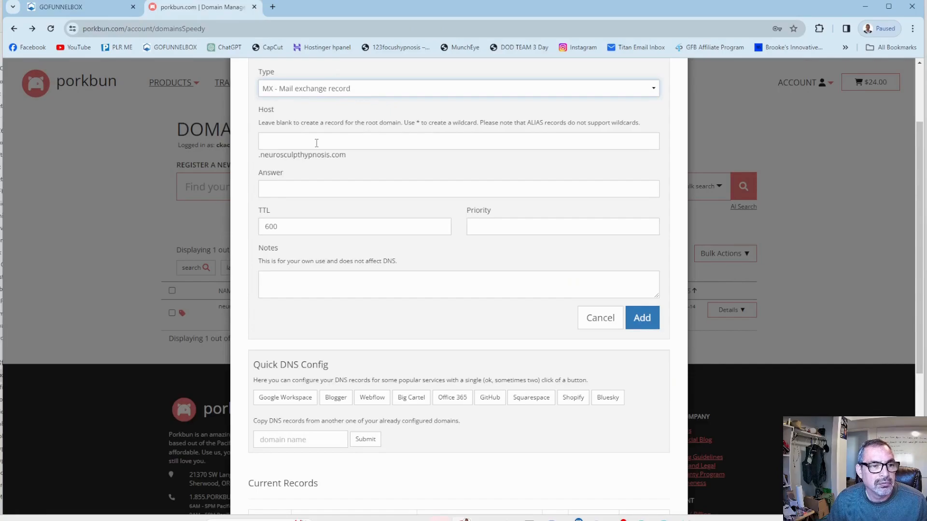
left_click(77, 11)
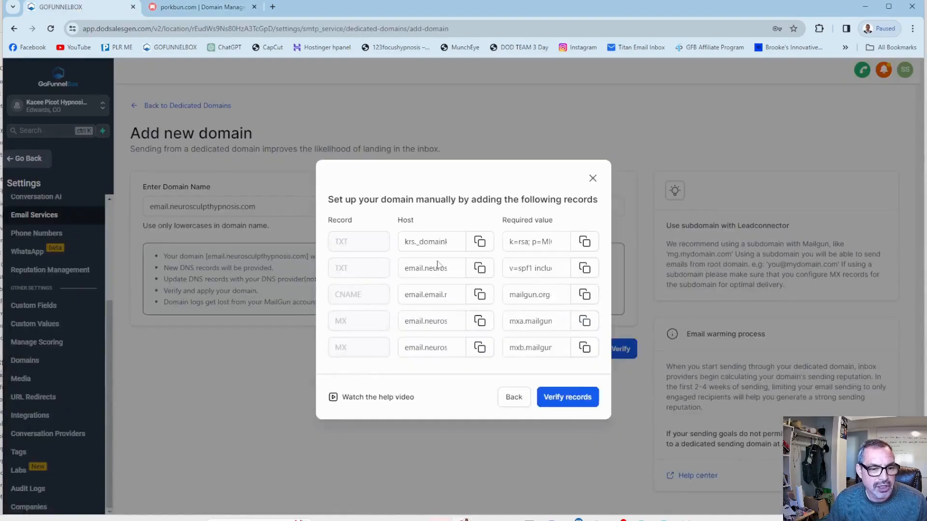
left_click(479, 321)
Step: Paste the copied host into the Porkbun MX record and trim off the root domain, leaving email
left_click(206, 13)
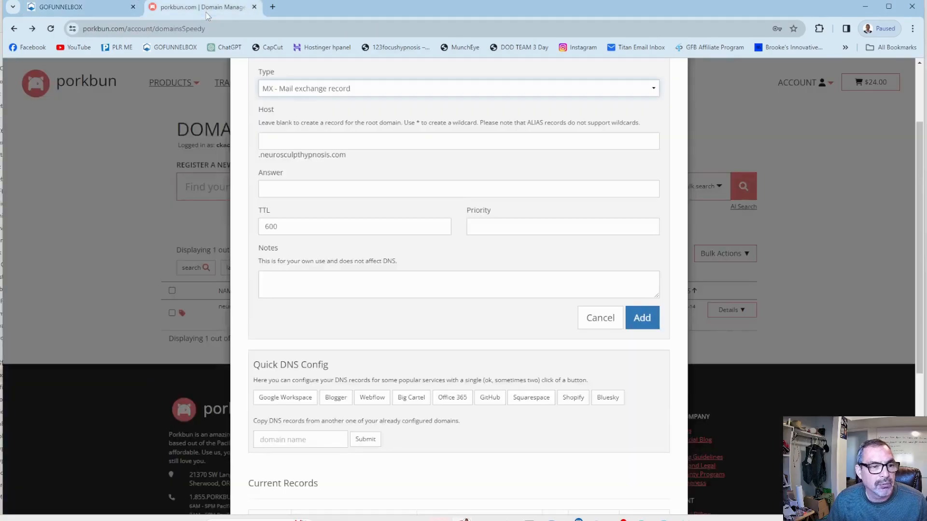
left_click(332, 144)
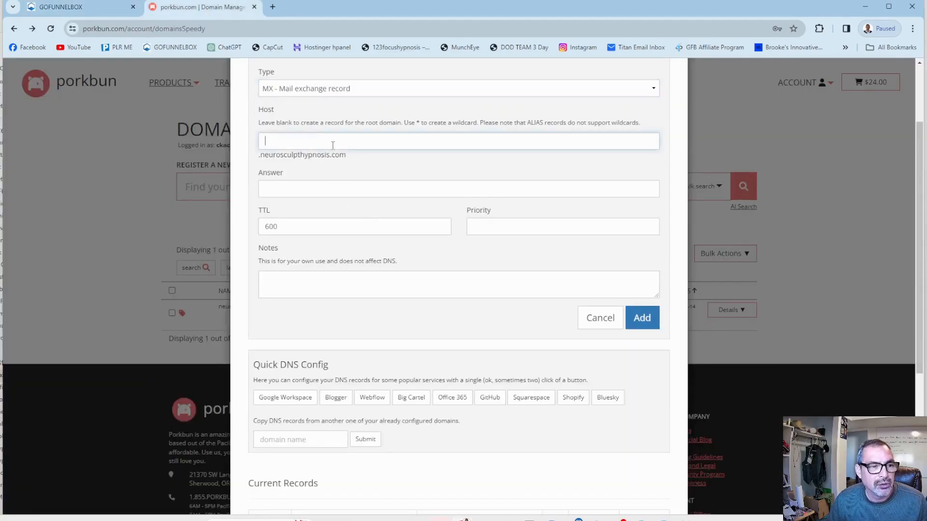
key("ctrl+v")
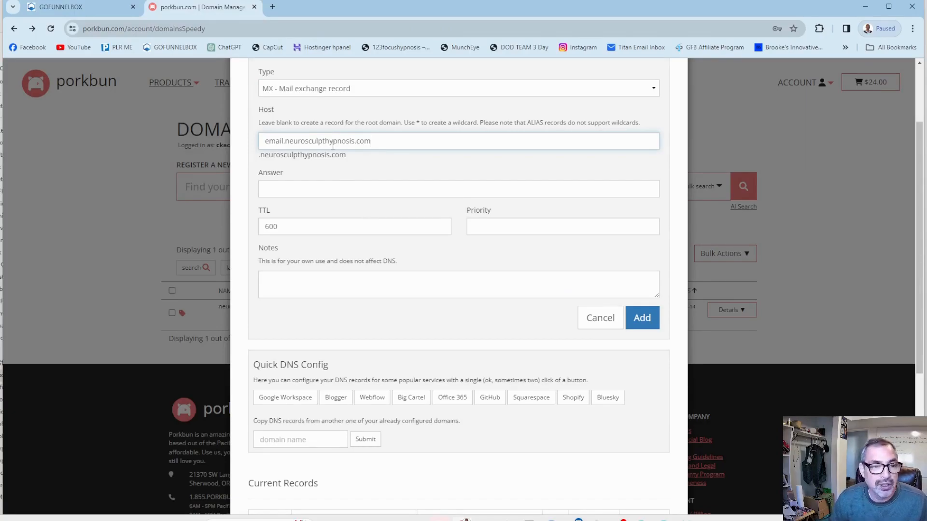
key("BackSpace")
key("BackSpace")
key("BackSpace")
key("BackSpace")
key("BackSpace")
key("BackSpace")
key("BackSpace")
key("BackSpace")
key("BackSpace")
key("BackSpace")
key("BackSpace")
key("BackSpace")
key("BackSpace")
key("BackSpace")
key("BackSpace")
key("BackSpace")
key("BackSpace")
key("BackSpace")
key("BackSpace")
key("BackSpace")
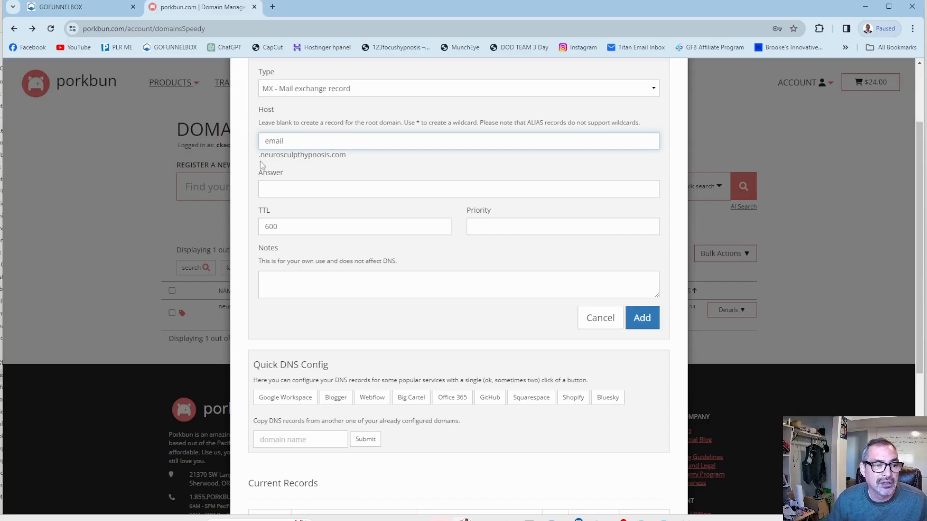
Step: Copy the first MX record's required value from GoFunnelBox and paste mxa.mailgun.org as the answer in Porkbun
left_click(72, 7)
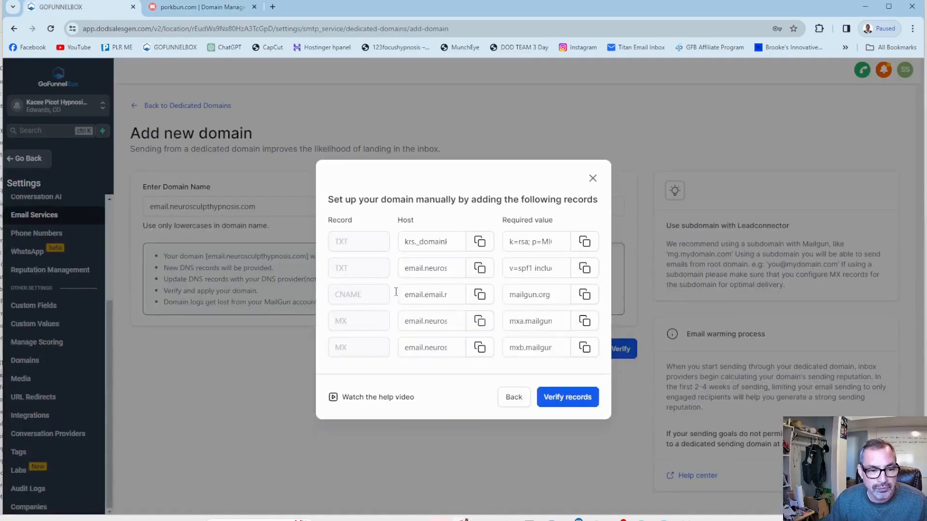
left_click(582, 322)
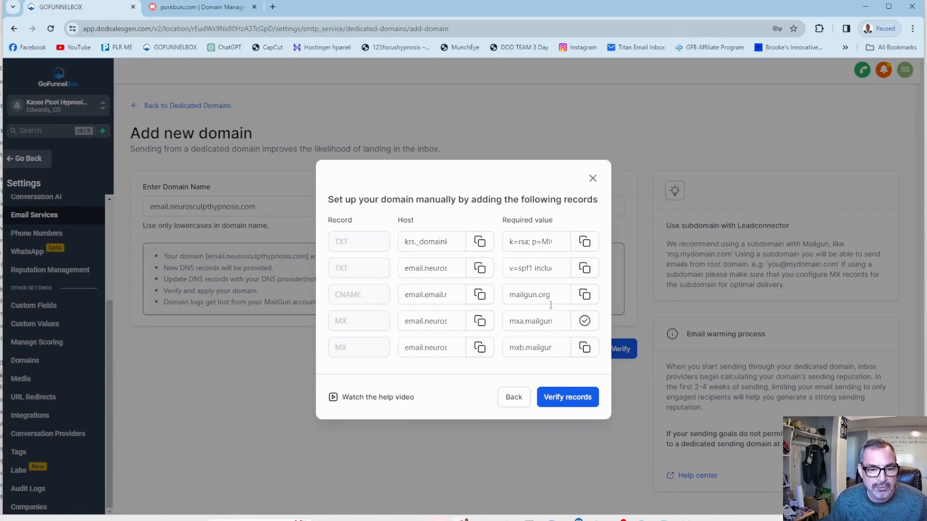
left_click(182, 8)
left_click(285, 190)
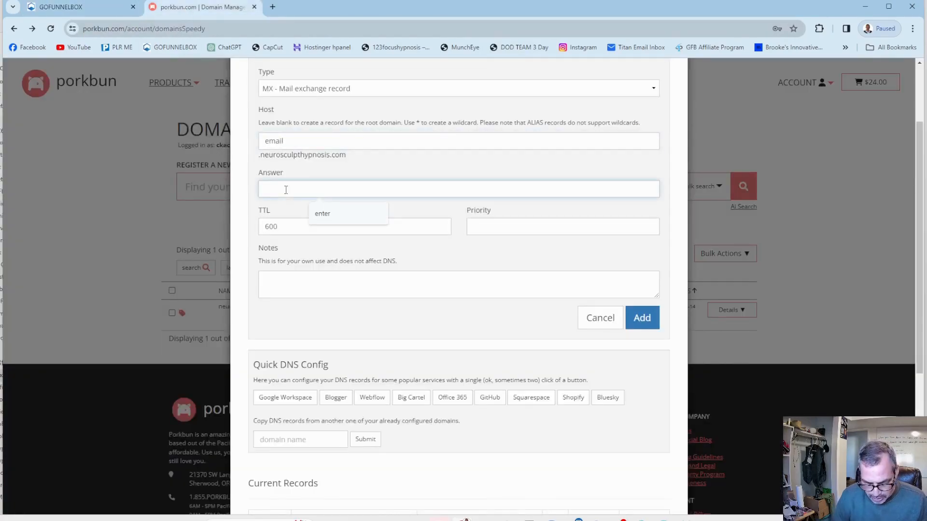
key("ctrl+v")
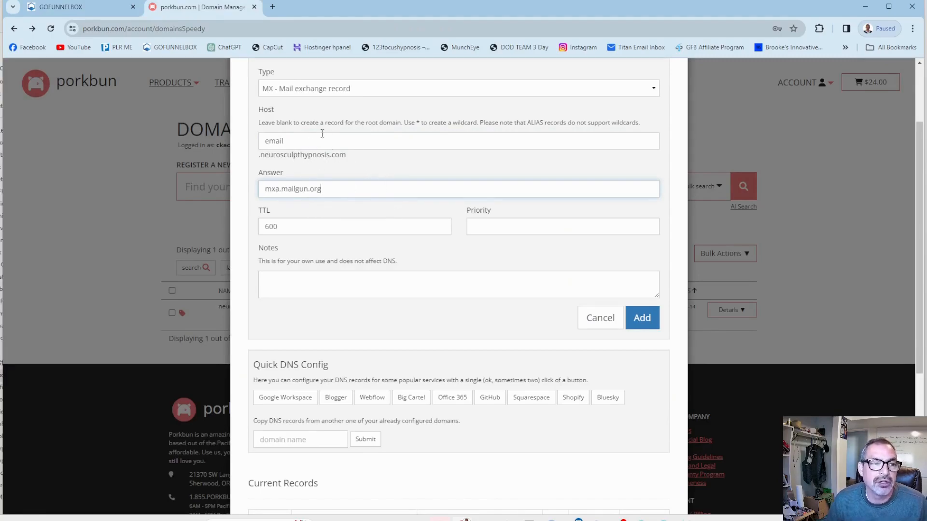
Step: Compare the second MX value in GoFunnelBox, then add the mxa.mailgun.org record in Porkbun and check it among the current records
left_click(100, 13)
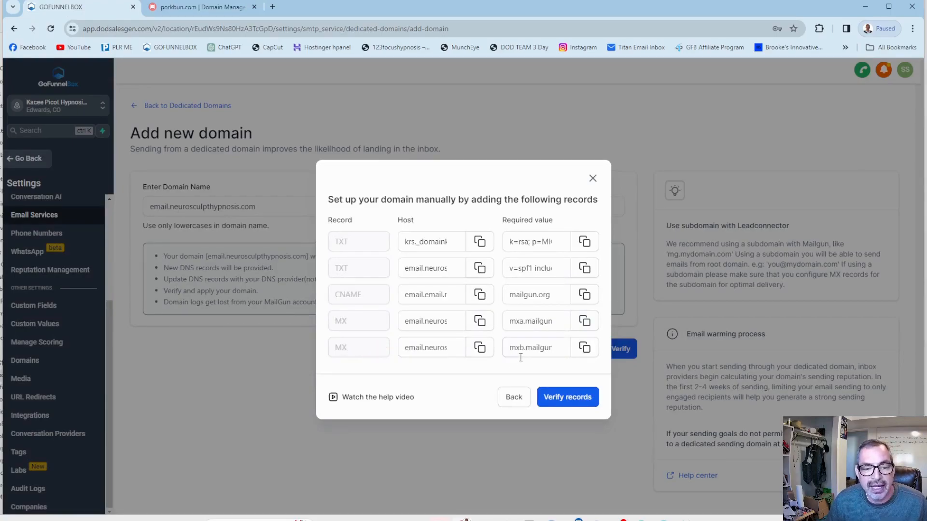
left_click(189, 13)
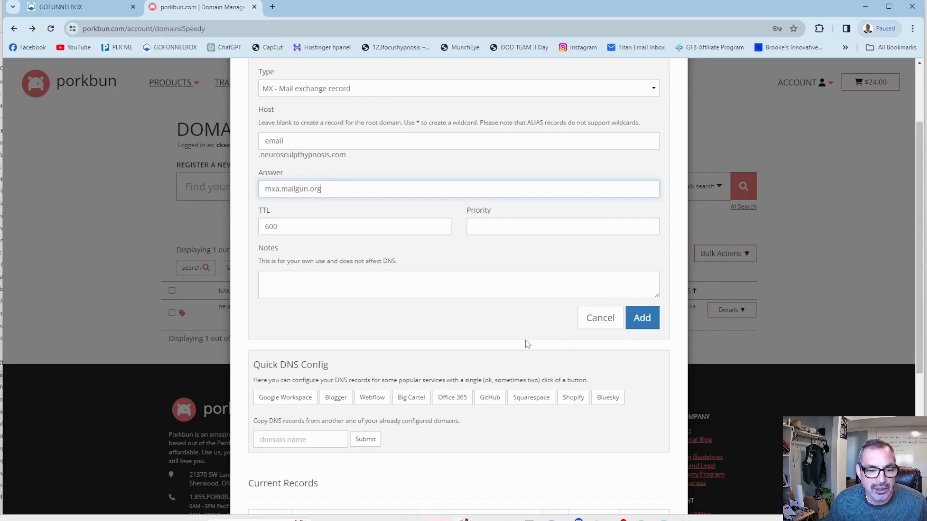
scroll(528, 338, "down", 5)
scroll(529, 332, "up", 1)
left_click(642, 116)
scroll(521, 305, "down", 1)
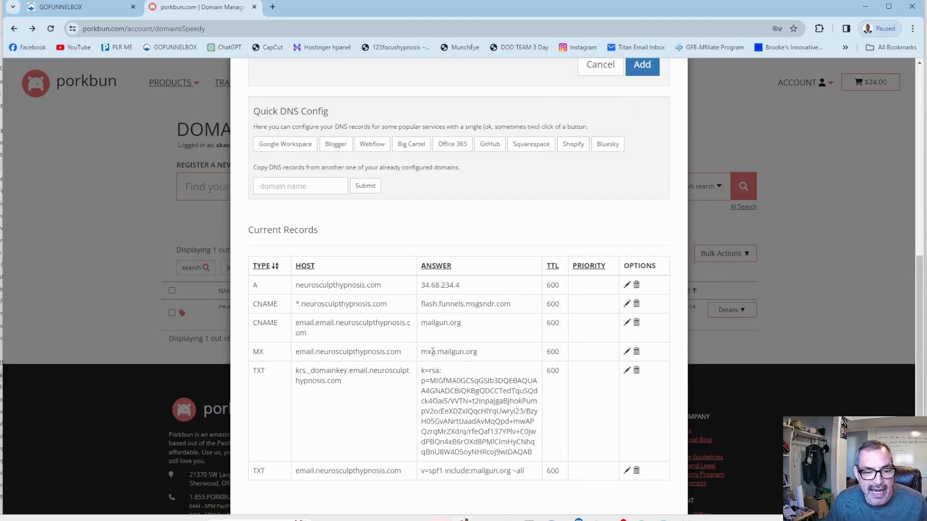
left_click_drag(431, 352, 435, 352)
Step: Fill in a second MX record with host email and answer mxb.mailgun.org, adapting the copied mxa value
scroll(482, 399, "up", 6)
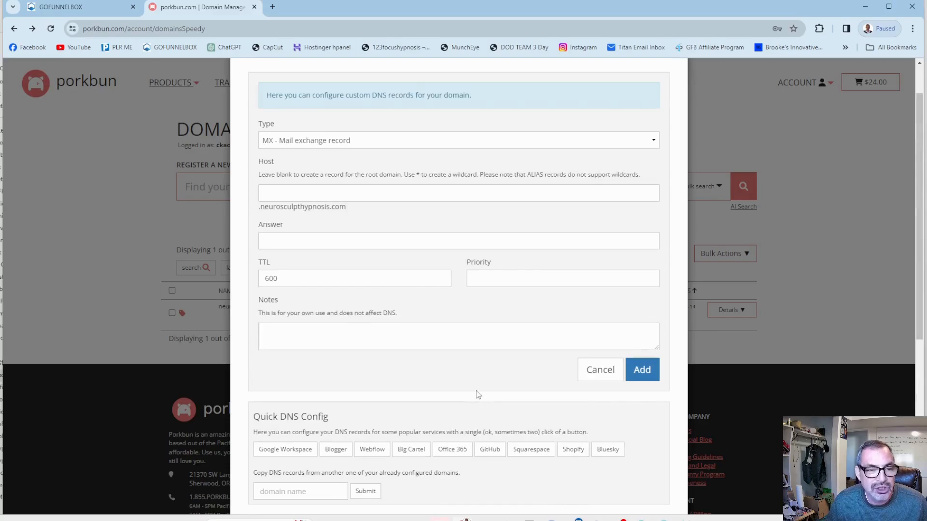
left_click(304, 194)
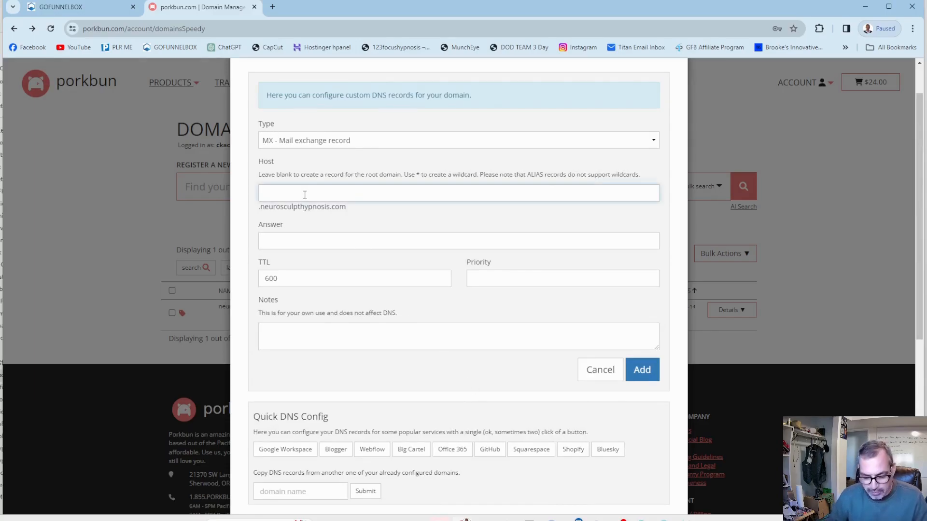
type("email")
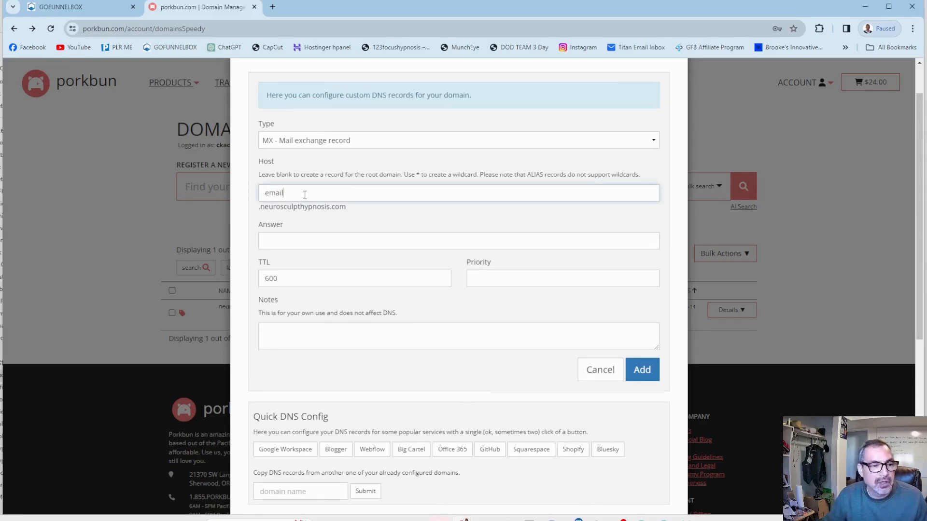
left_click(267, 240)
key("ctrl+v")
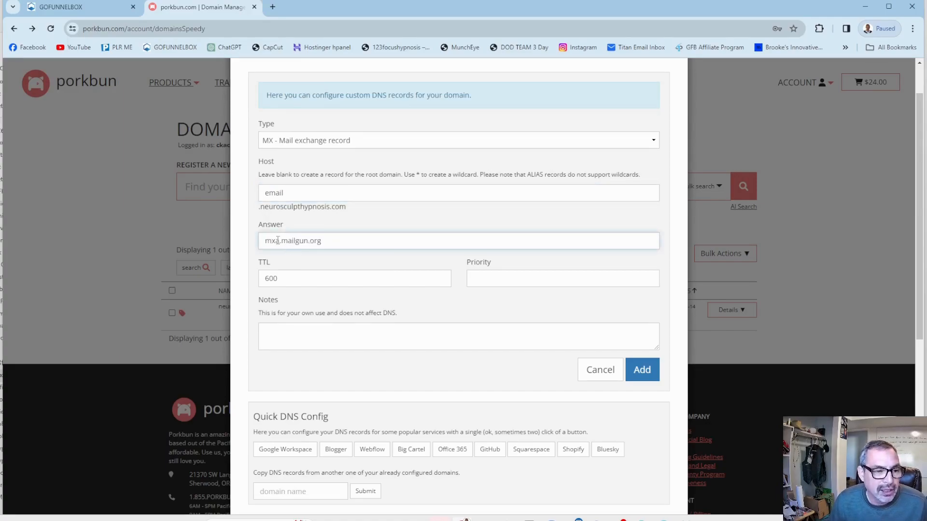
key("BackSpace")
type("b")
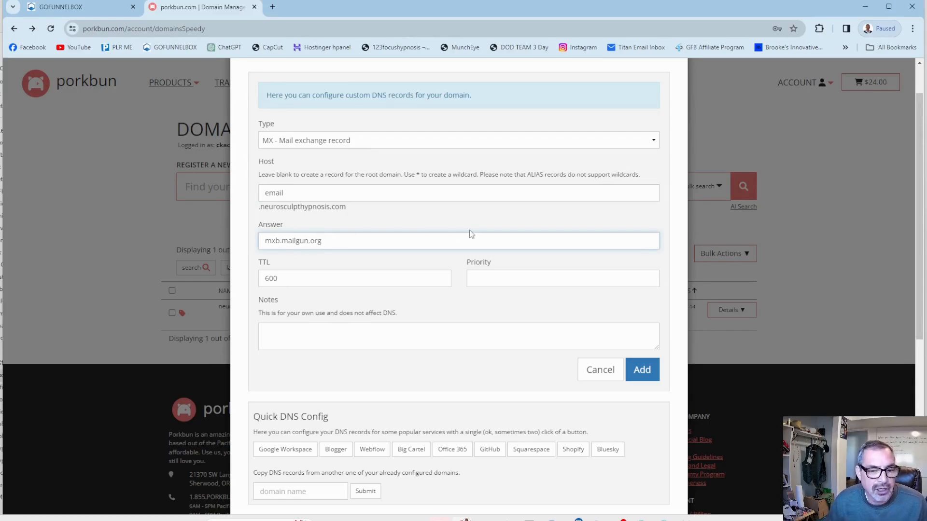
Step: Add the second MX record and review the domain's full list of current DNS records
scroll(471, 238, "down", 5)
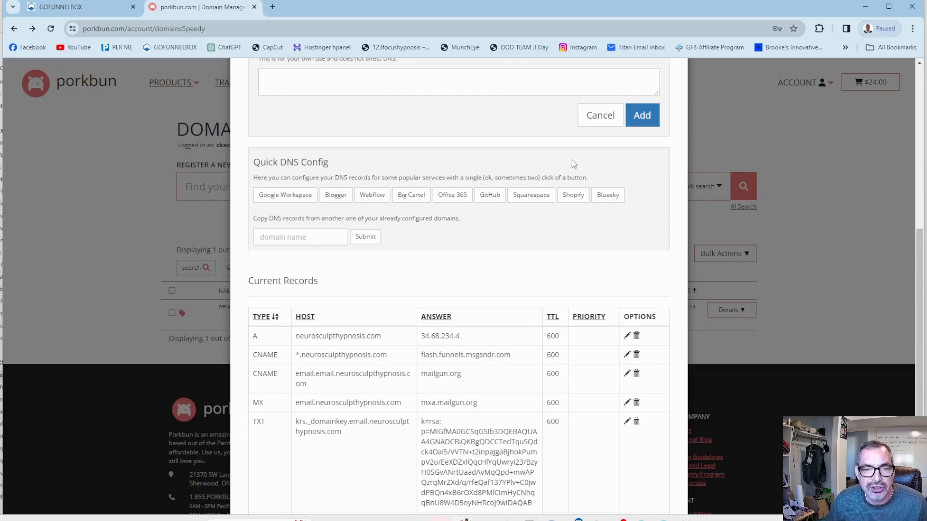
left_click(635, 121)
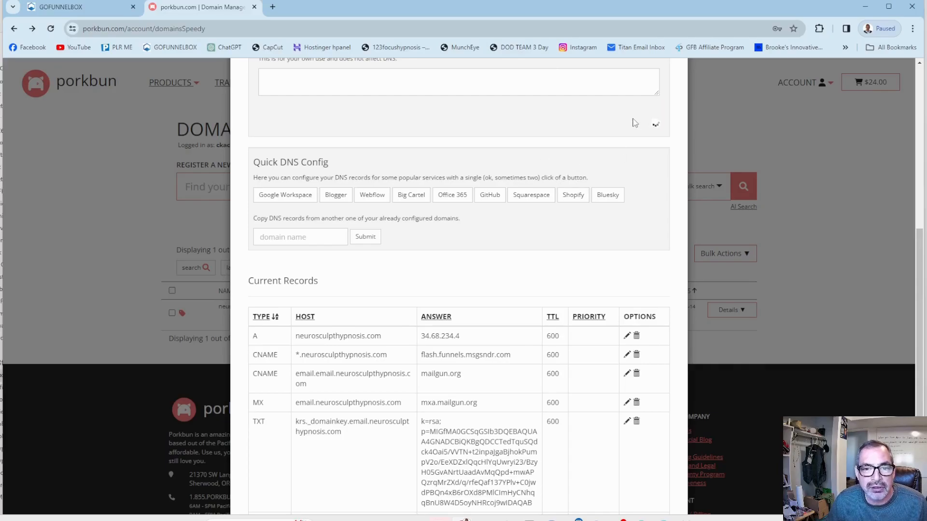
scroll(472, 195, "down", 2)
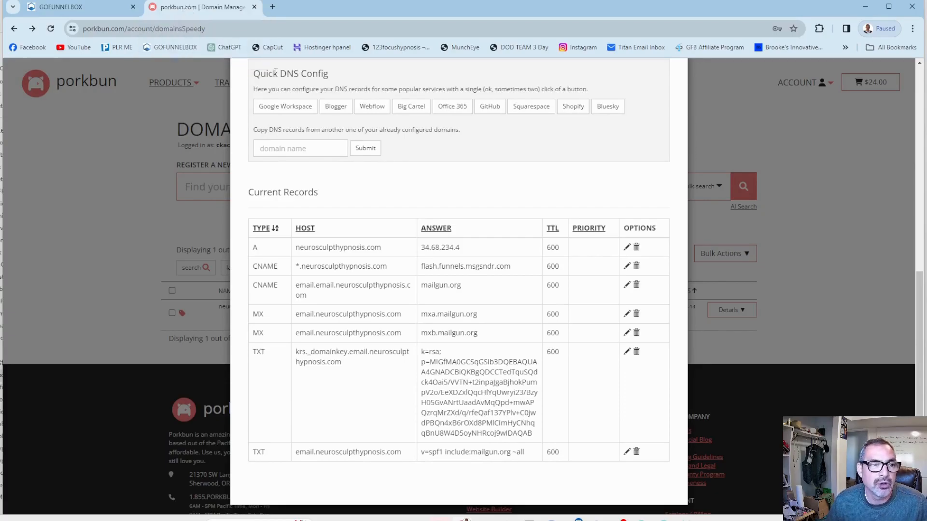
left_click_drag(285, 74, 329, 73)
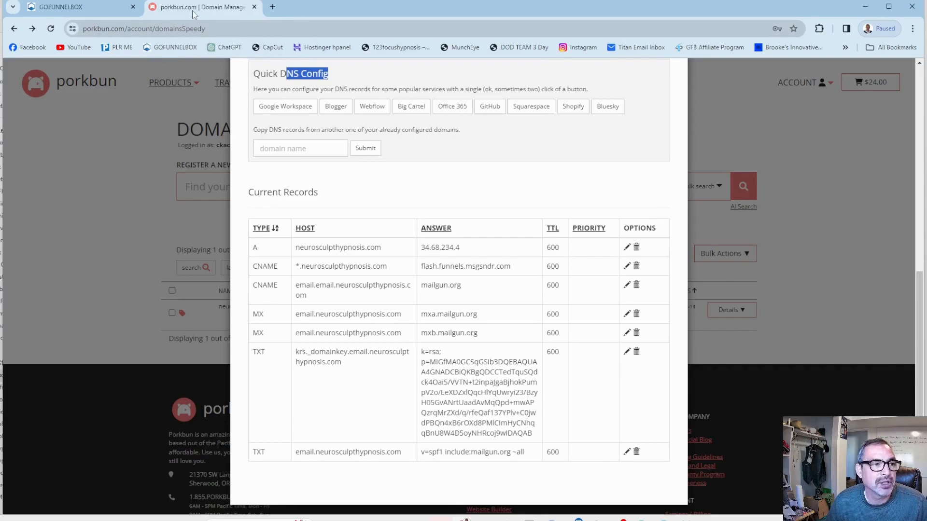
Step: Switch to GoFunnelBox, verify the DNS records for email.neurosculpthypnosis.com, and run the domain verification again
left_click(90, 7)
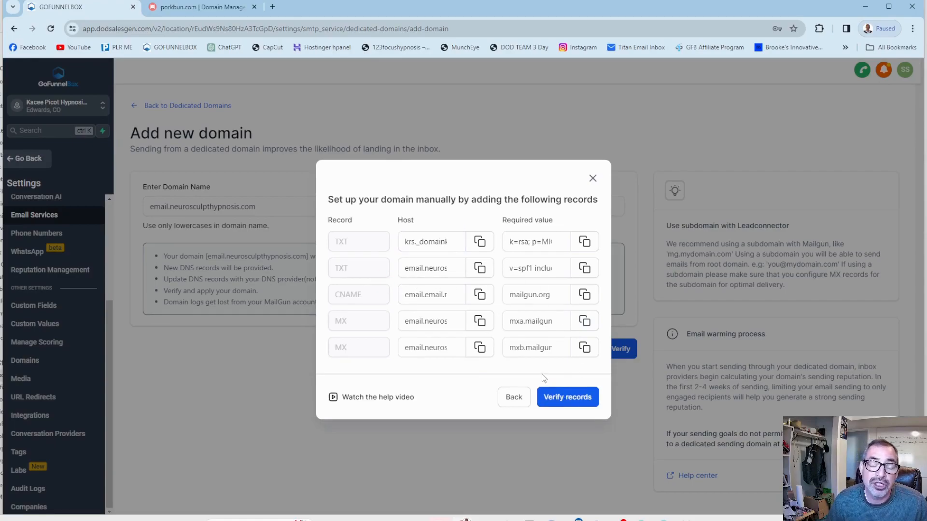
left_click(561, 398)
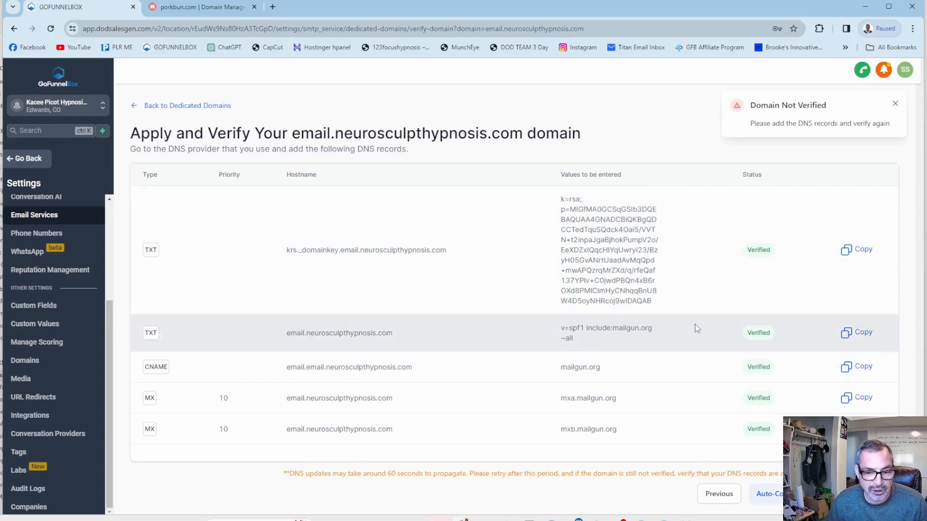
left_click(865, 494)
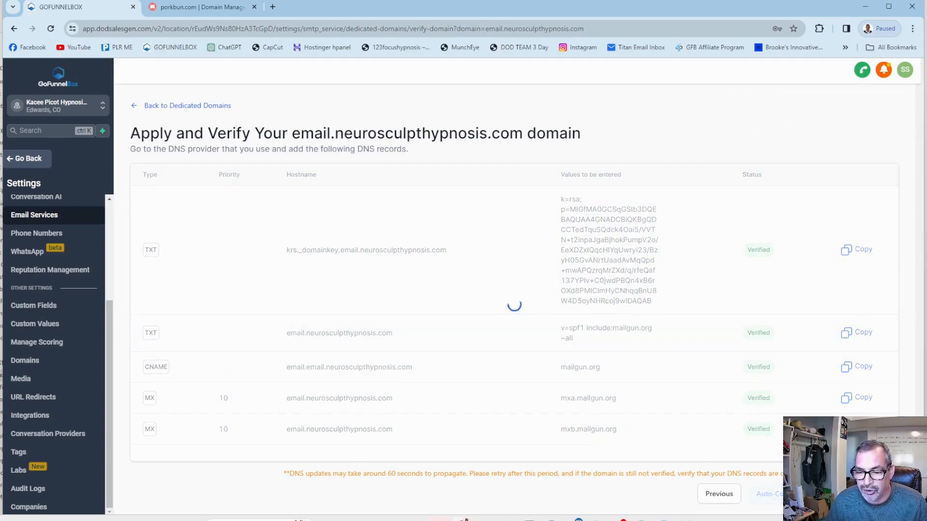